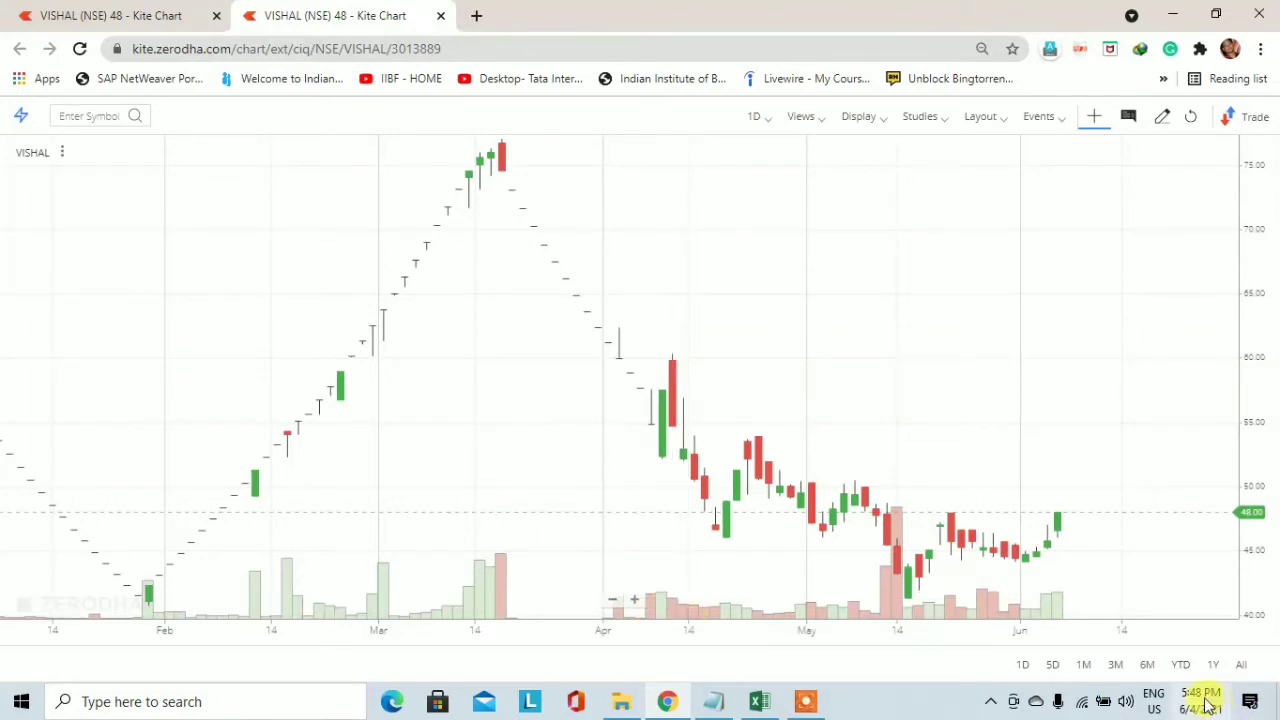
# Switch the VISHAL chart to one-month candles and enlarge the 2020–2021 price action
pyautogui.moveTo(1207, 705)
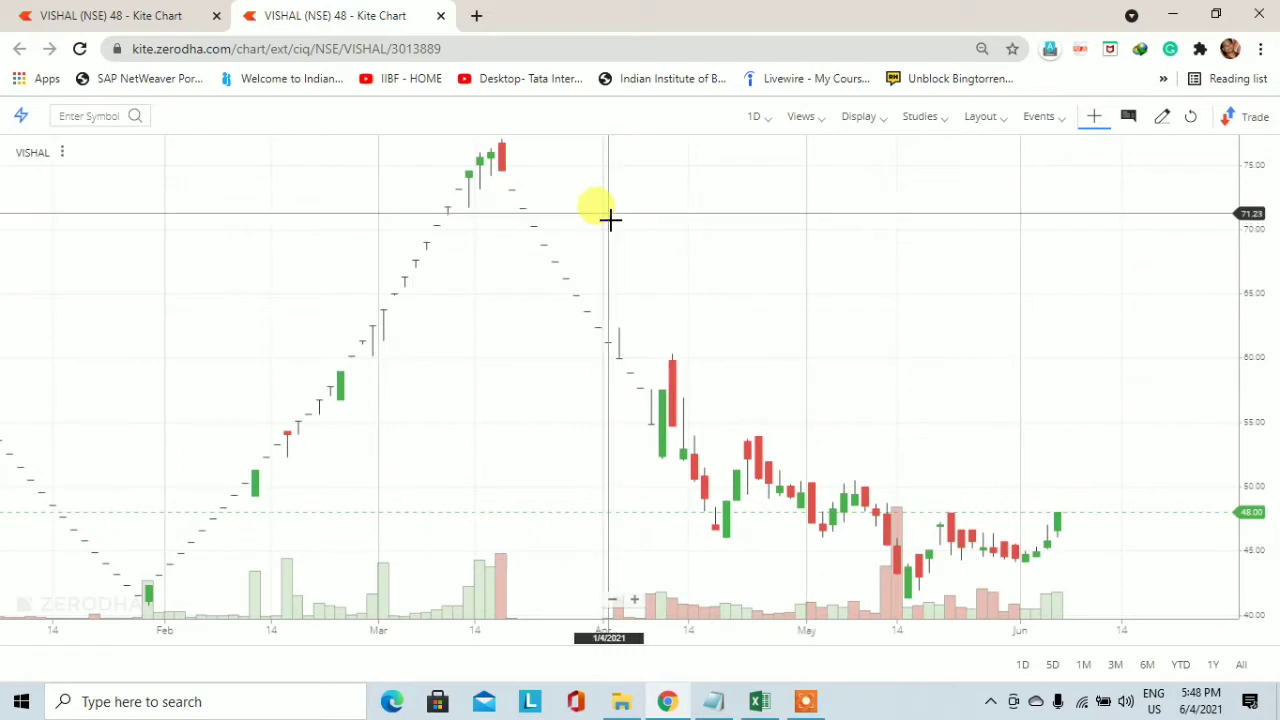
pyautogui.click(756, 118)
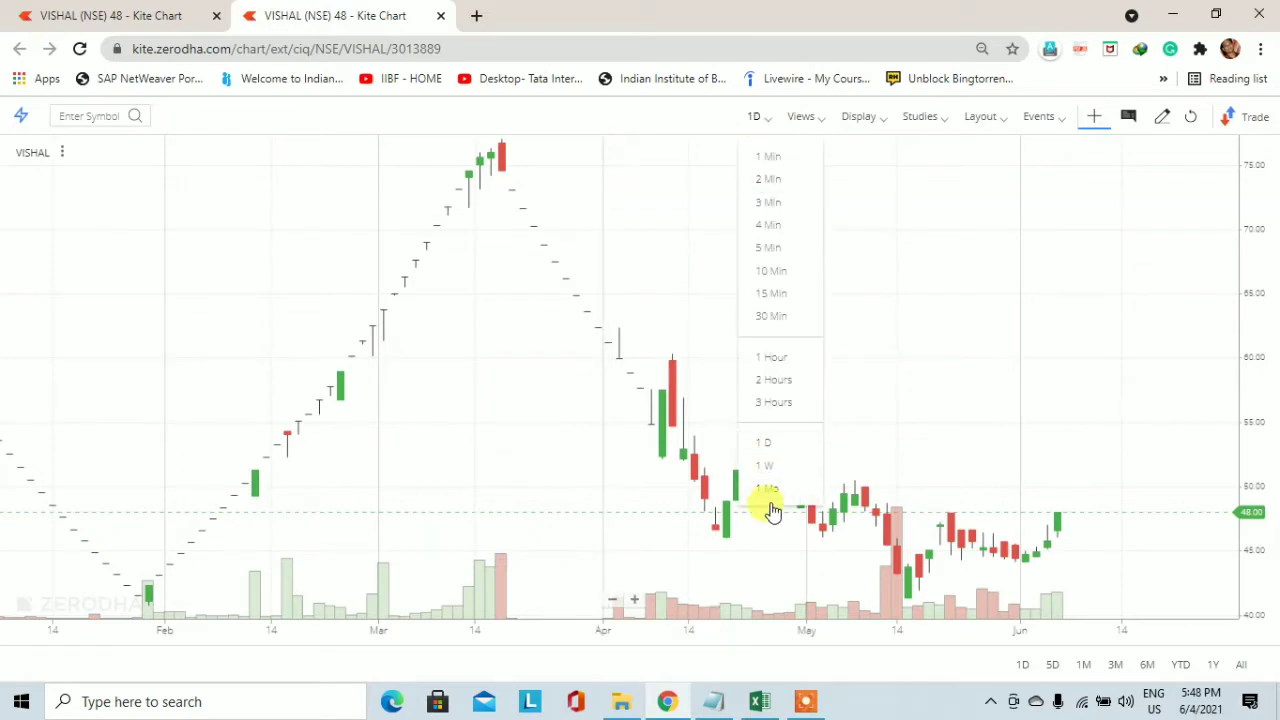
pyautogui.click(779, 485)
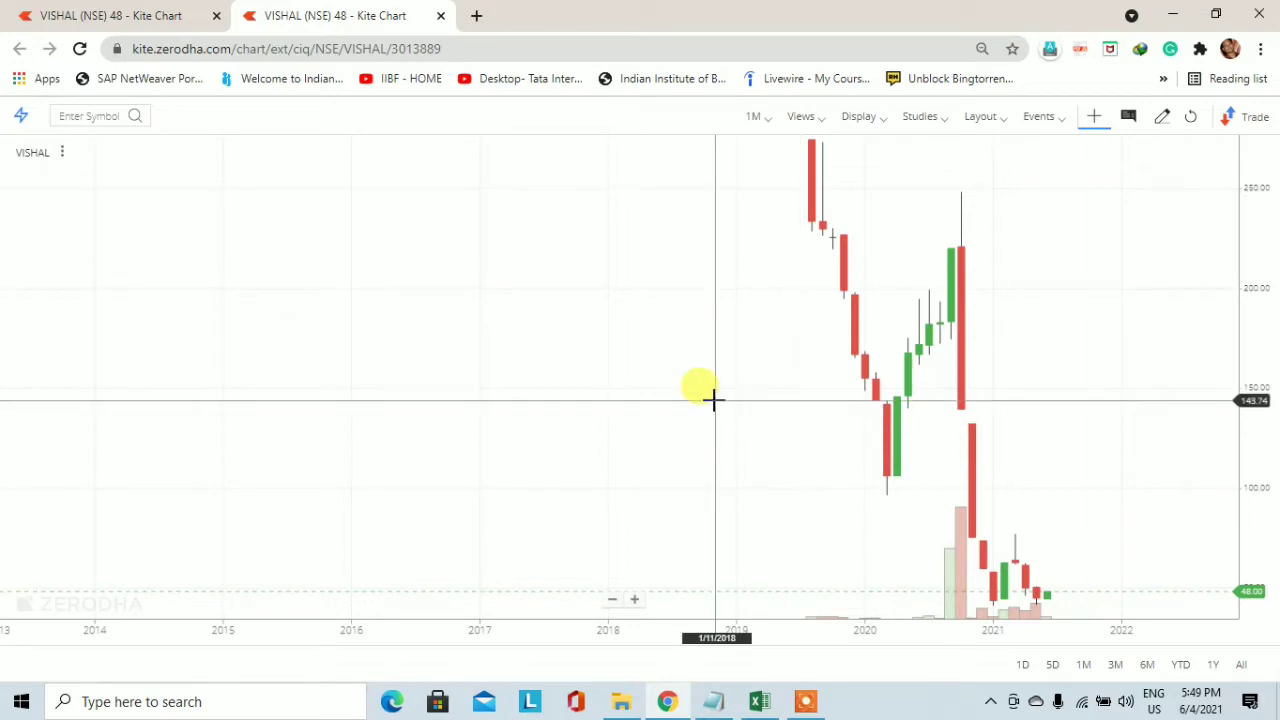
pyautogui.moveTo(711, 400); pyautogui.dragTo(573, 421)
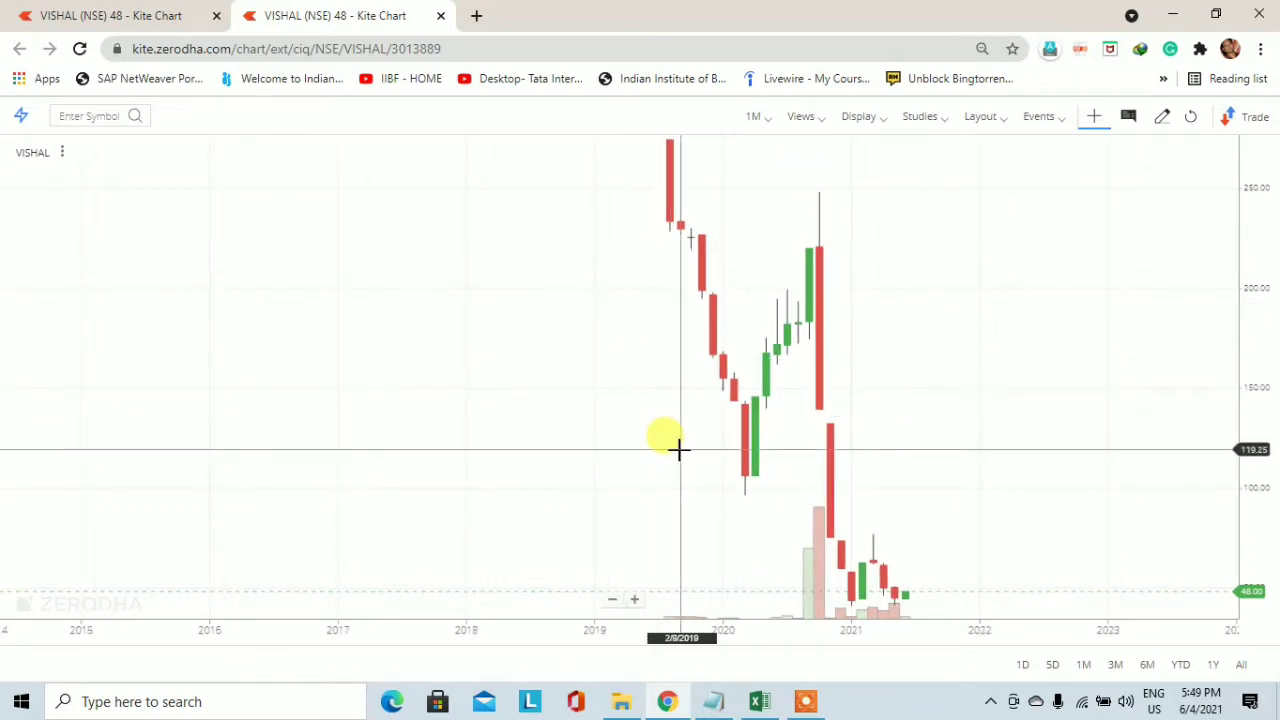
pyautogui.moveTo(943, 503); pyautogui.dragTo(831, 357)
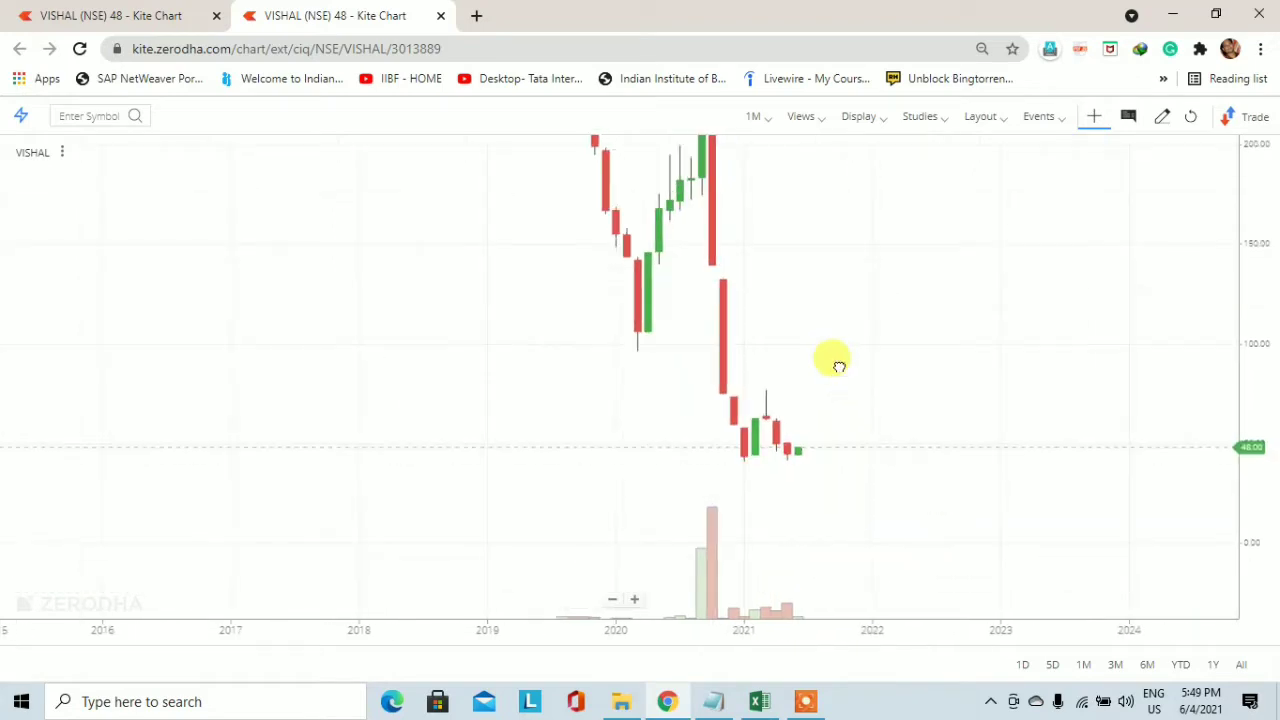
pyautogui.click(638, 599)
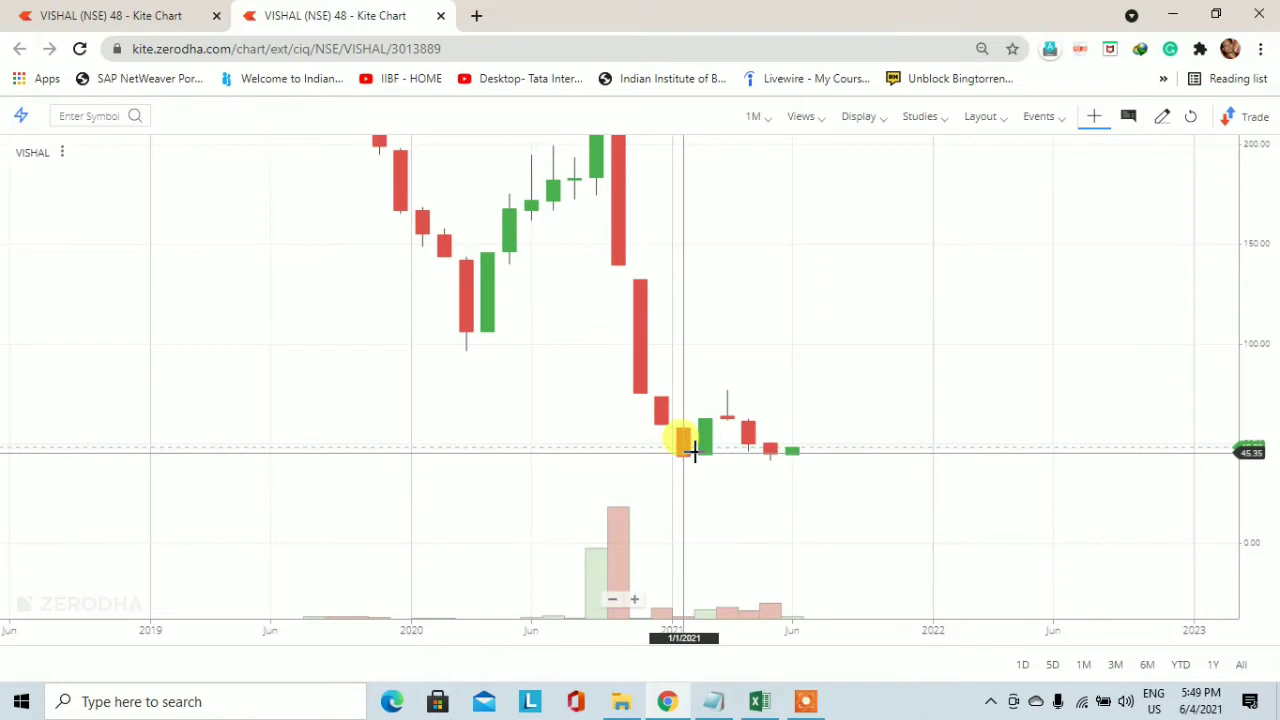
# Draw a dark green horizontal support line at about 42 along the early 2021 monthly lows
pyautogui.click(1162, 116)
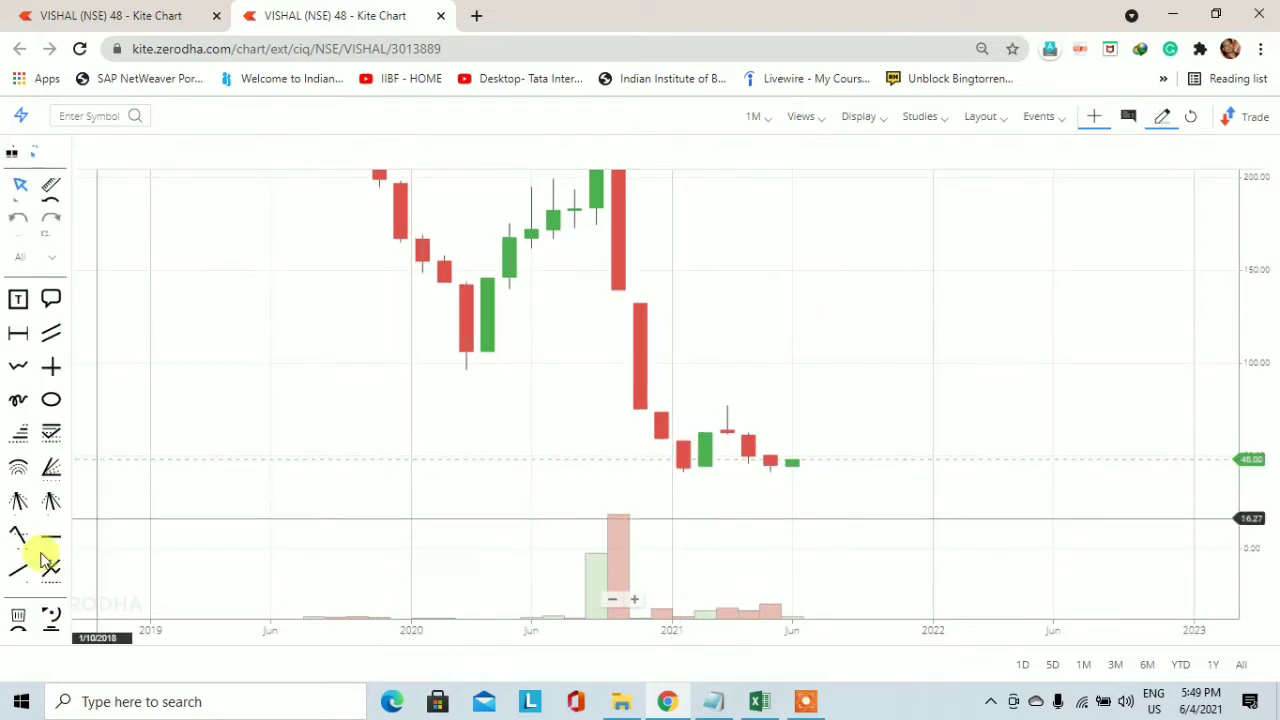
pyautogui.click(52, 538)
pyautogui.click(158, 153)
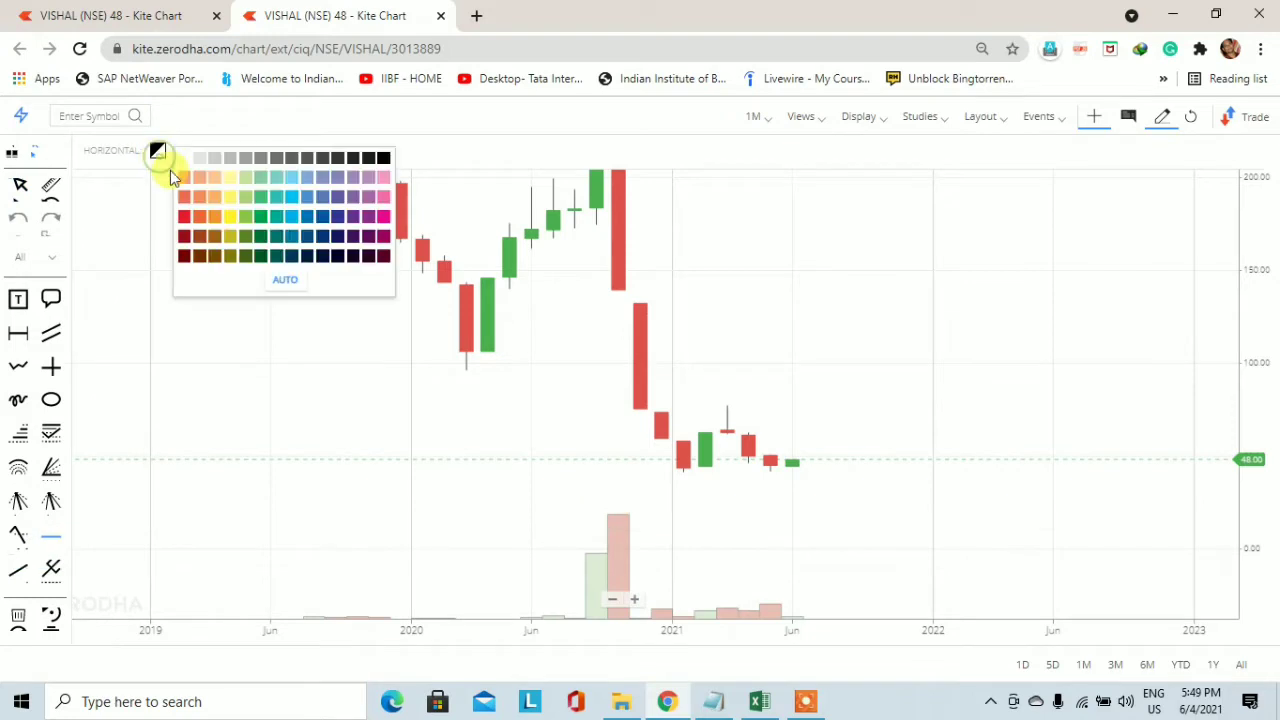
pyautogui.click(263, 241)
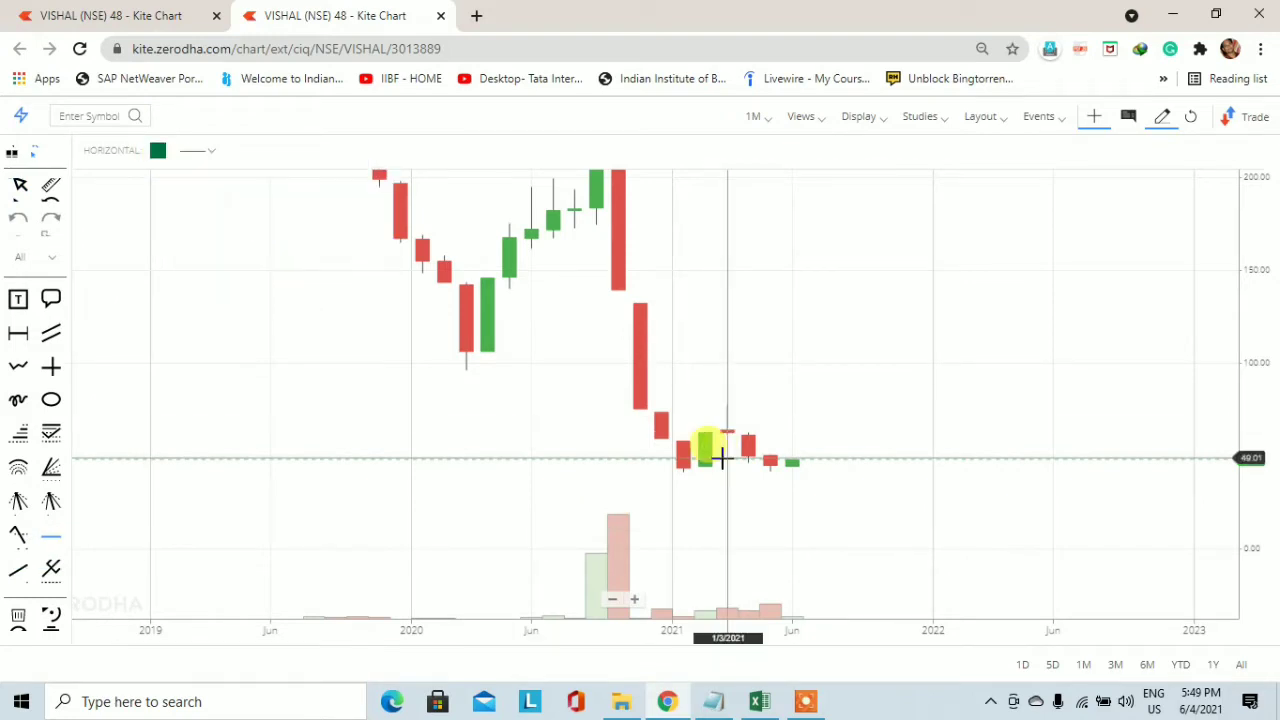
pyautogui.click(640, 469)
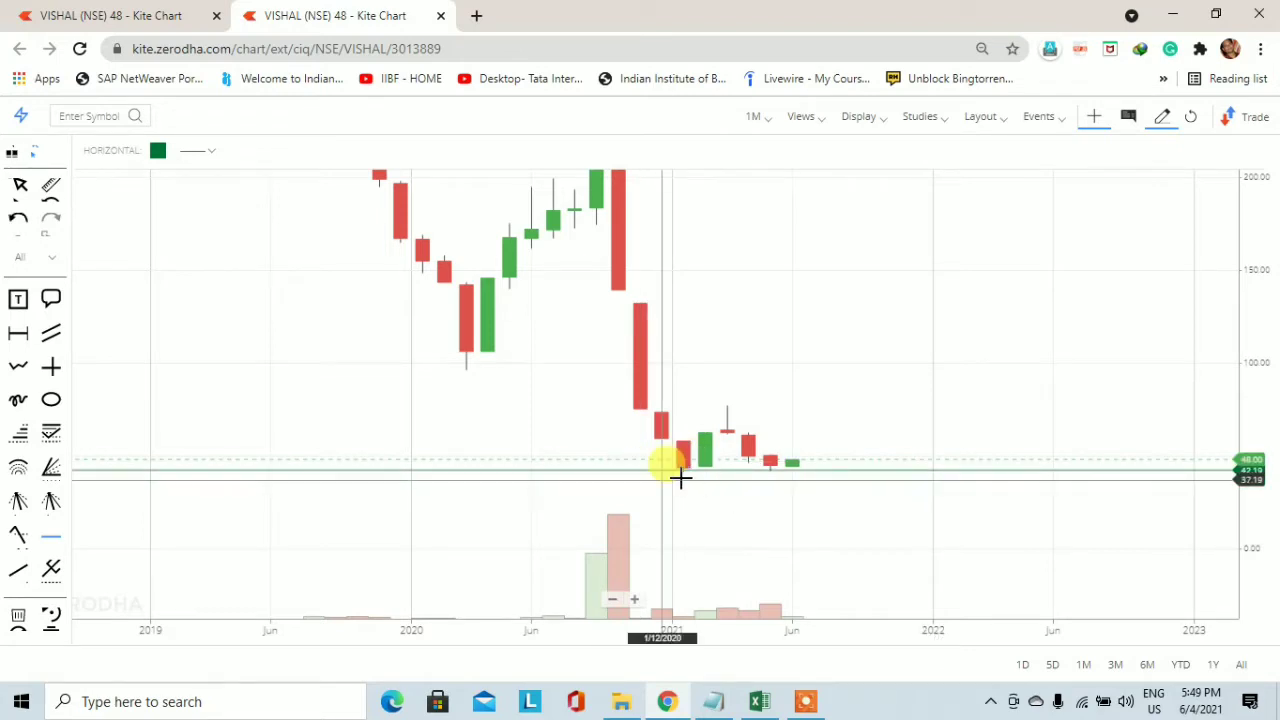
pyautogui.click(639, 598)
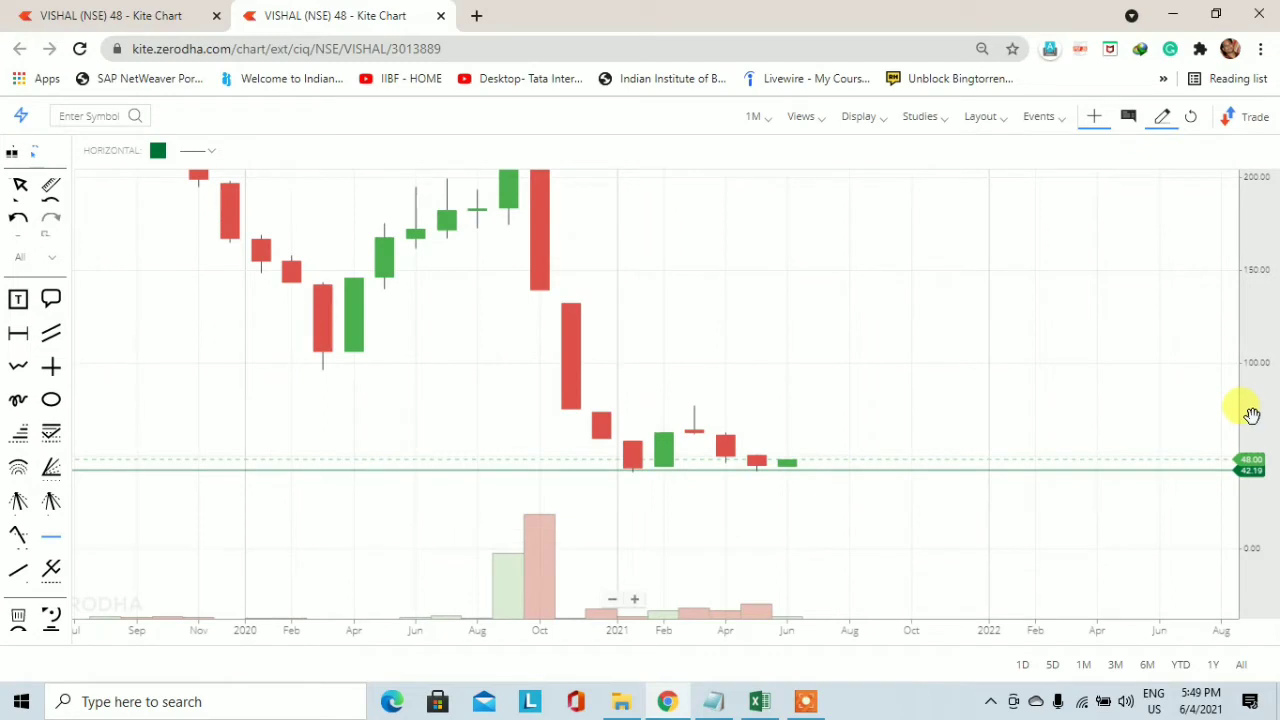
pyautogui.moveTo(1250, 416); pyautogui.dragTo(1264, 295)
pyautogui.moveTo(823, 403); pyautogui.dragTo(629, 463)
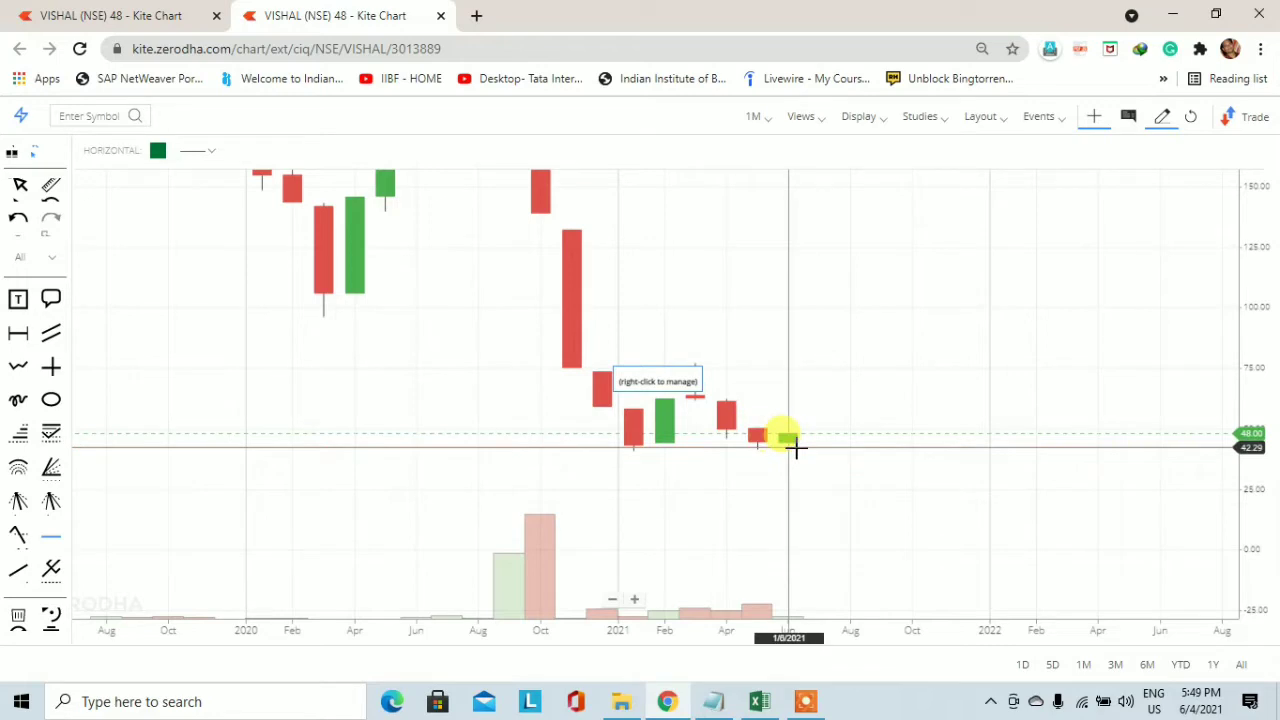
pyautogui.click(765, 446)
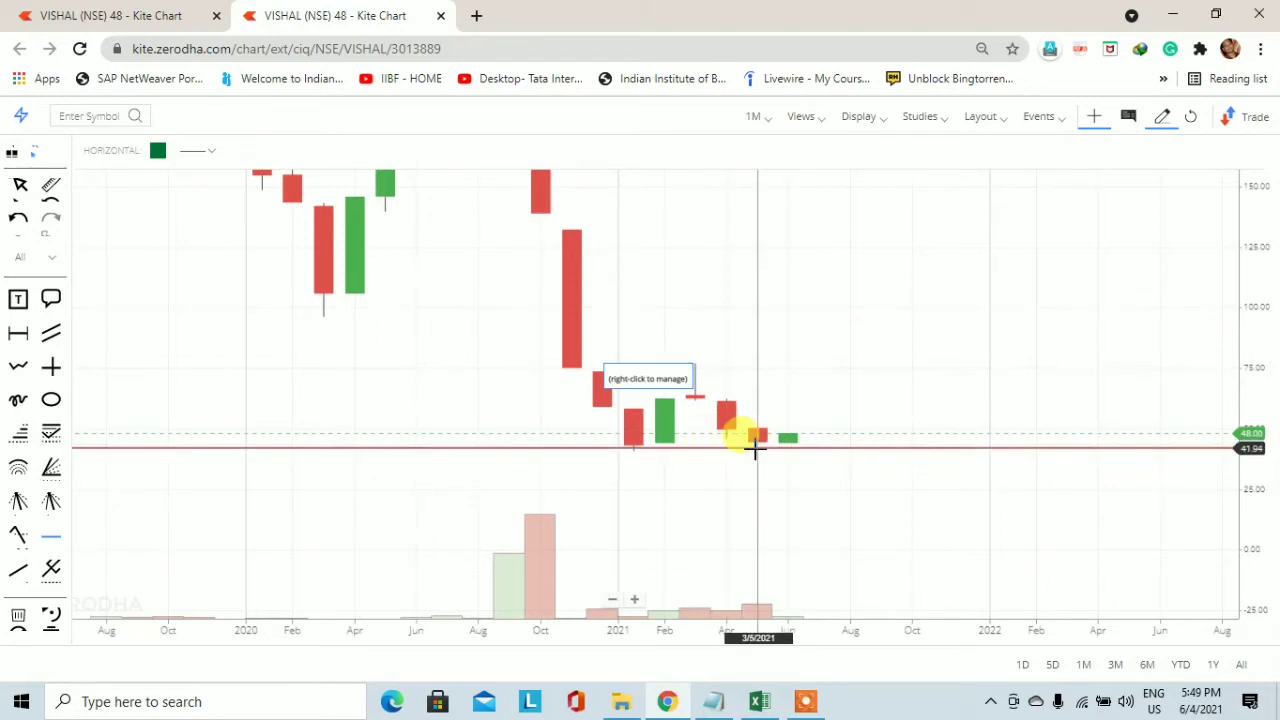
pyautogui.moveTo(808, 446); pyautogui.dragTo(745, 448)
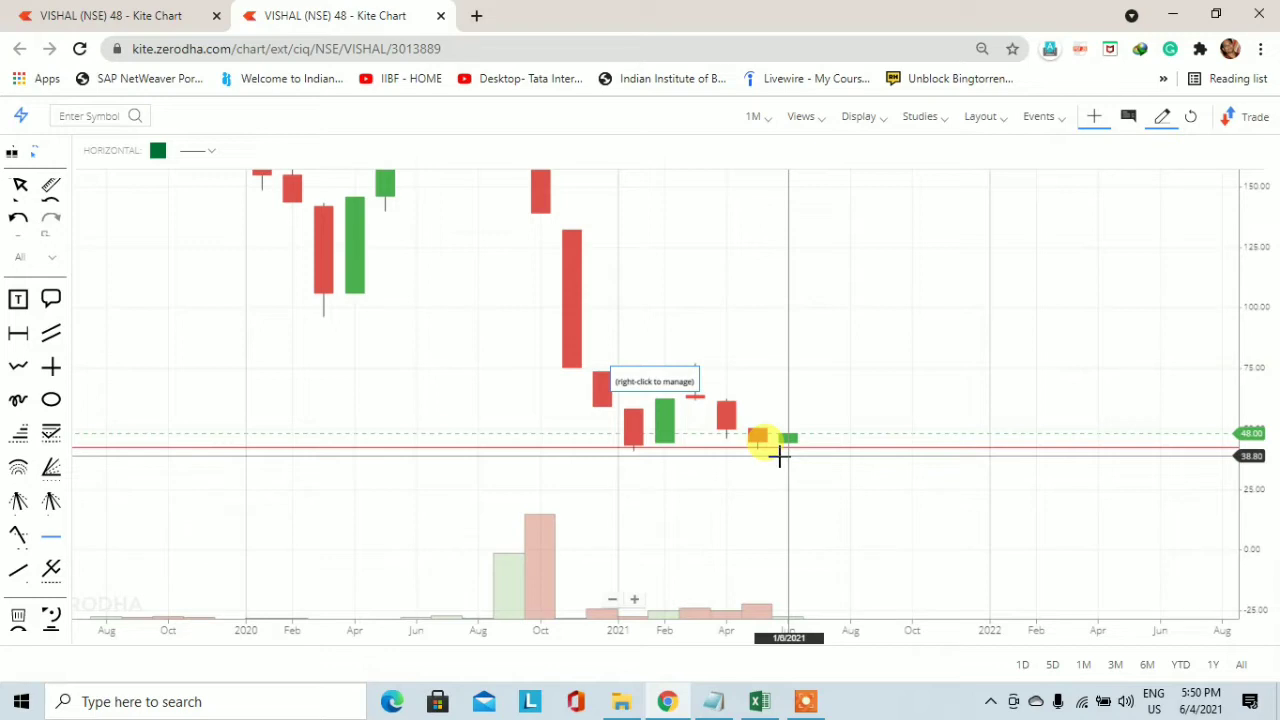
# Switch the chart to one-week candles with the price history since late 2020 in view
pyautogui.click(750, 116)
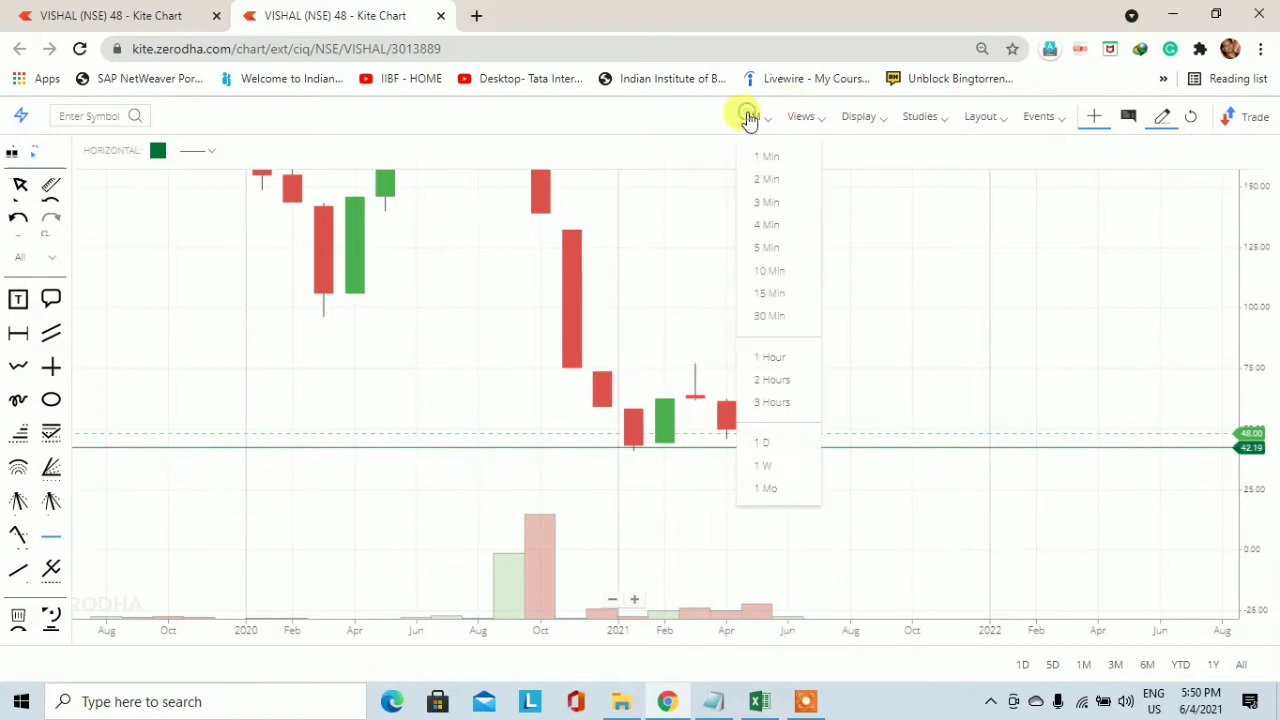
pyautogui.click(768, 464)
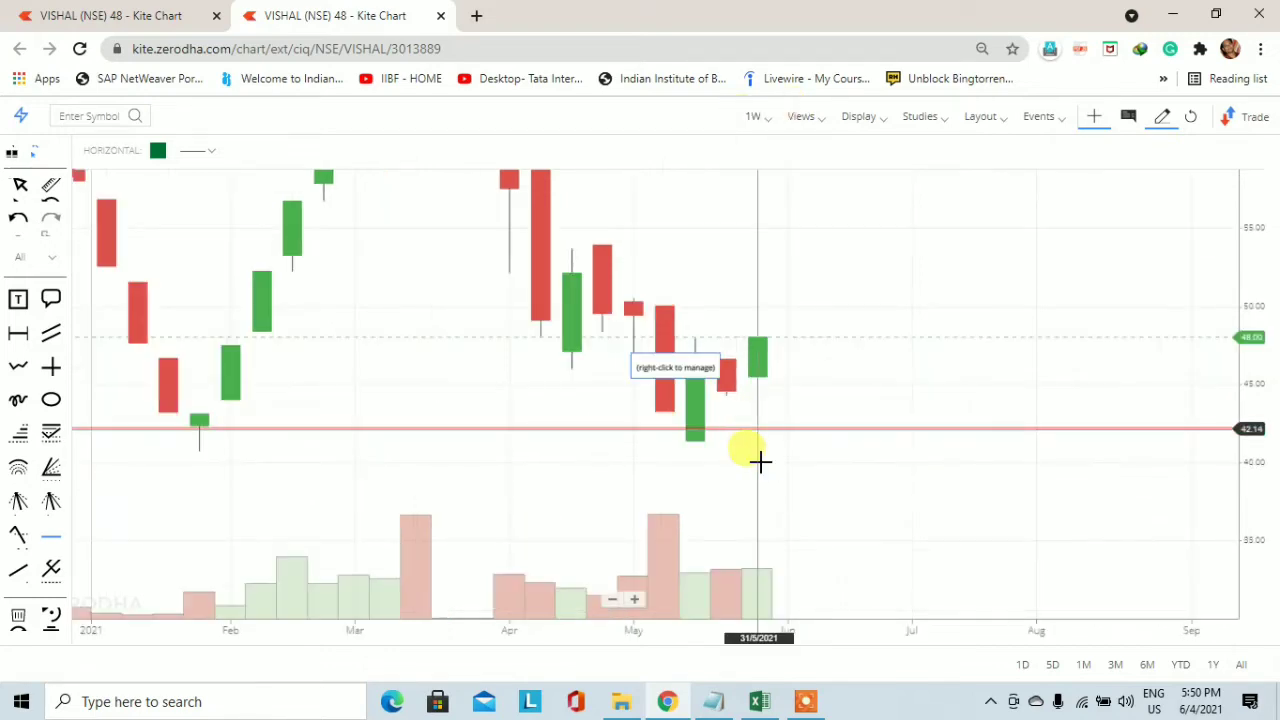
pyautogui.click(605, 598)
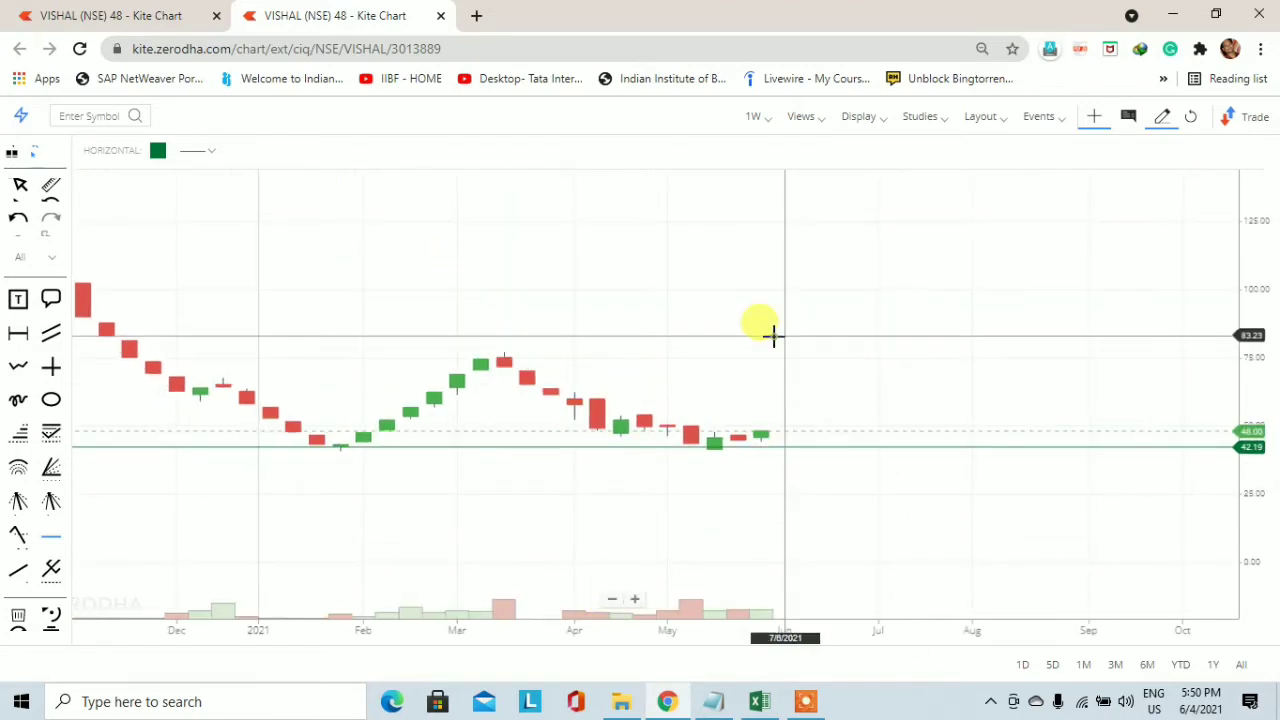
pyautogui.moveTo(916, 342); pyautogui.dragTo(937, 337)
pyautogui.click(1040, 558)
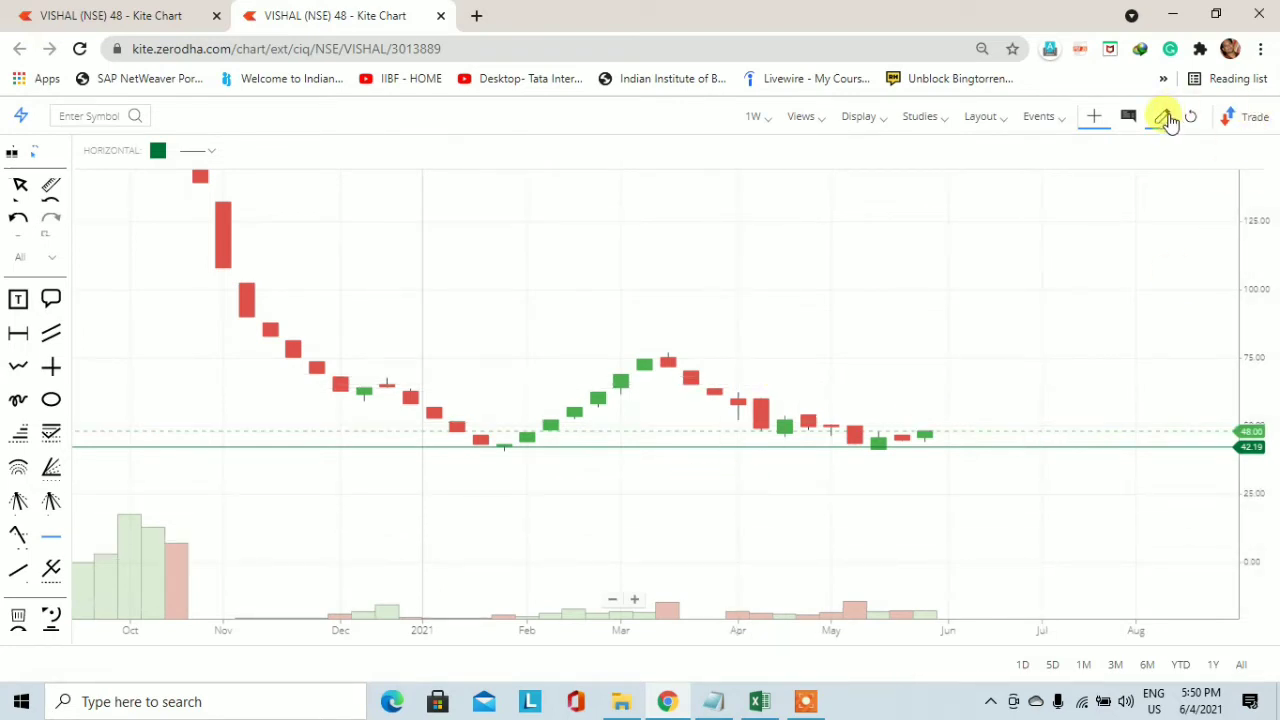
# Draw two red segments on the weekly chart, one sloping down from the early November 2020 high and one from the March 2021 high
pyautogui.scroll(-1, 25, 528)
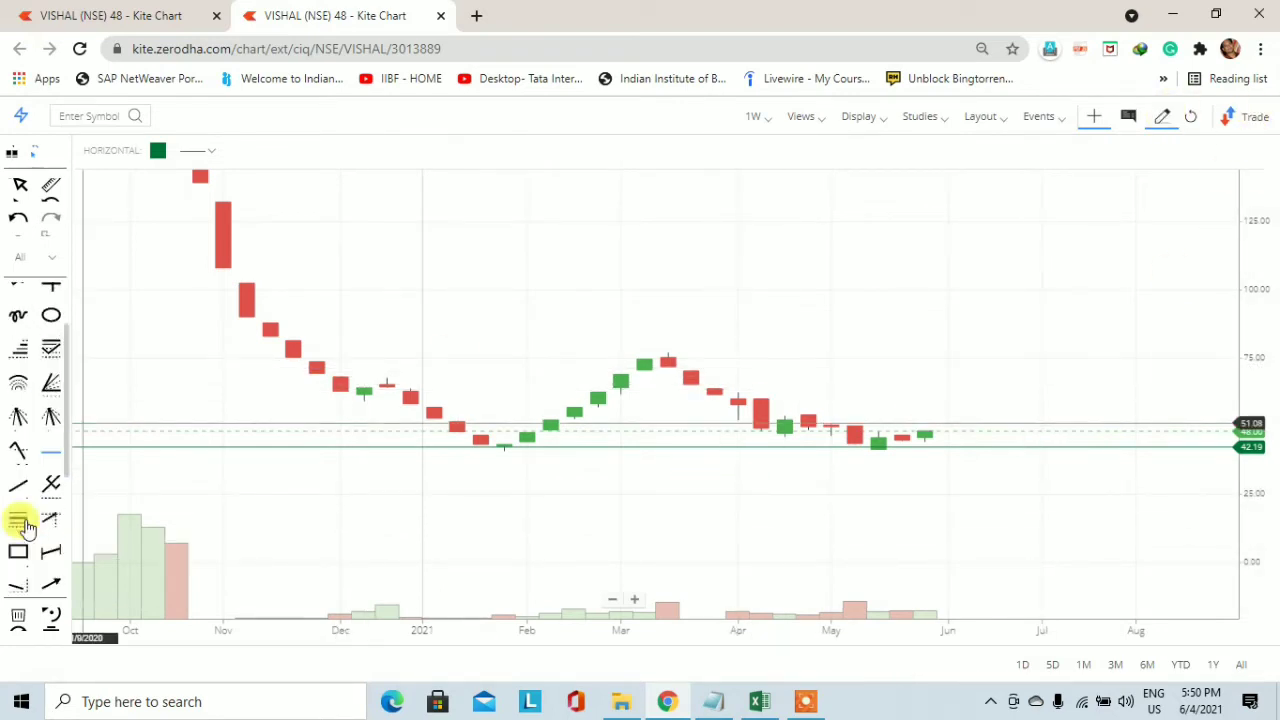
pyautogui.click(19, 588)
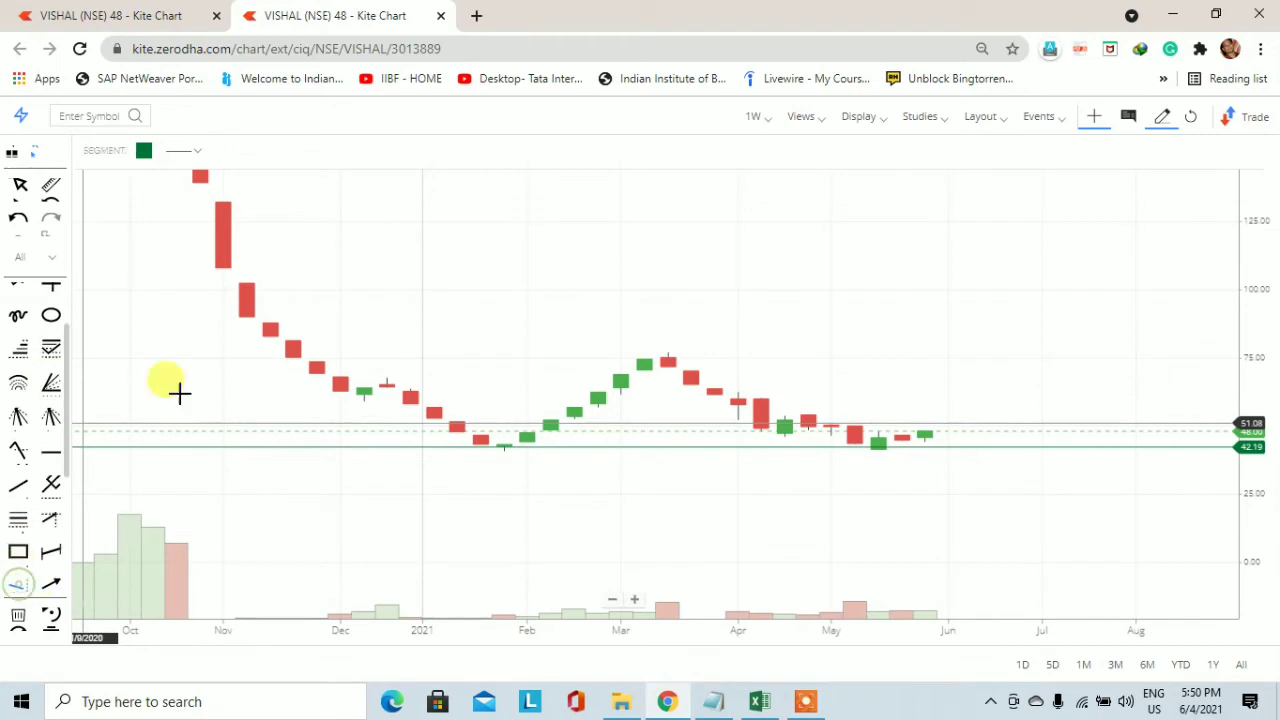
pyautogui.click(142, 150)
pyautogui.click(171, 218)
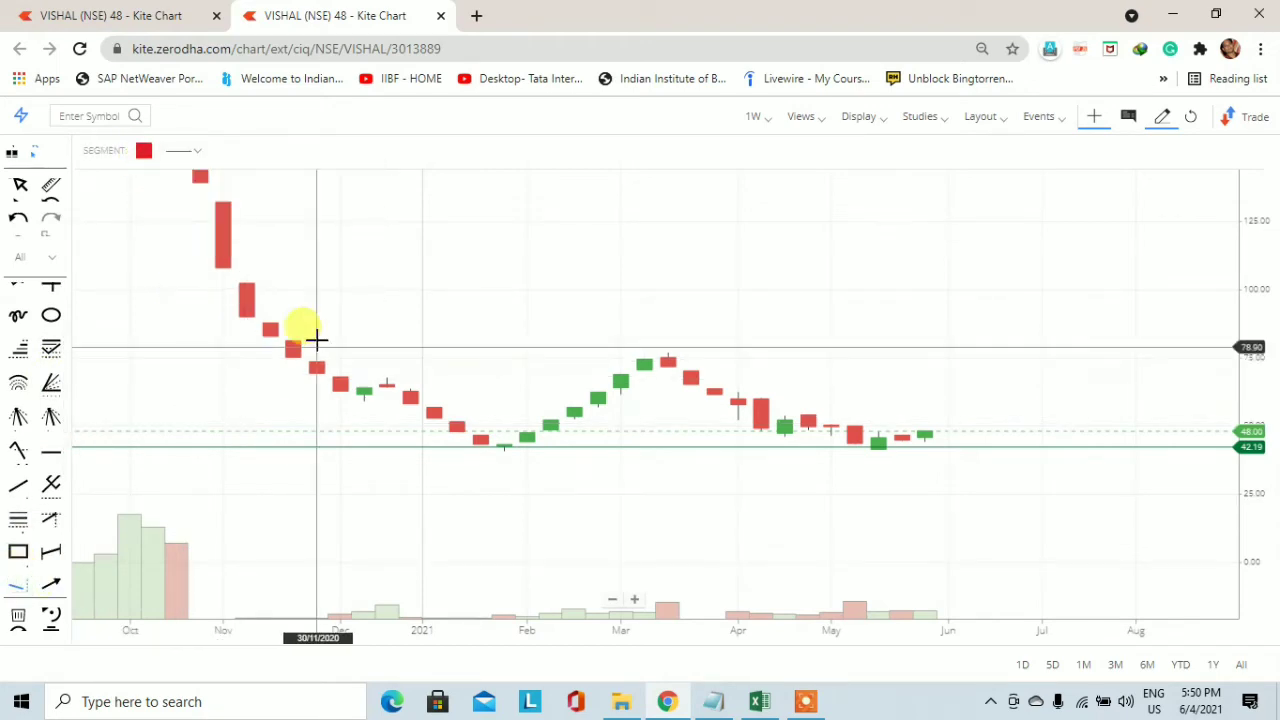
pyautogui.moveTo(237, 205); pyautogui.dragTo(551, 492)
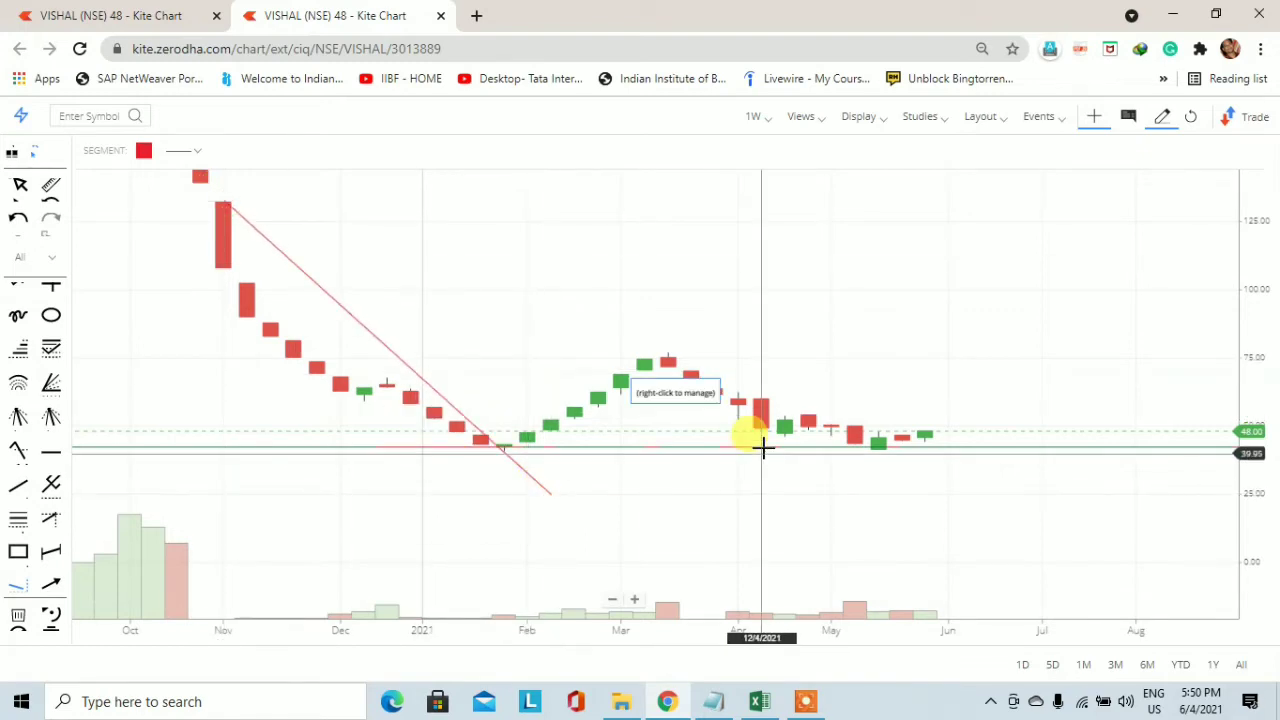
pyautogui.moveTo(670, 353); pyautogui.dragTo(925, 456)
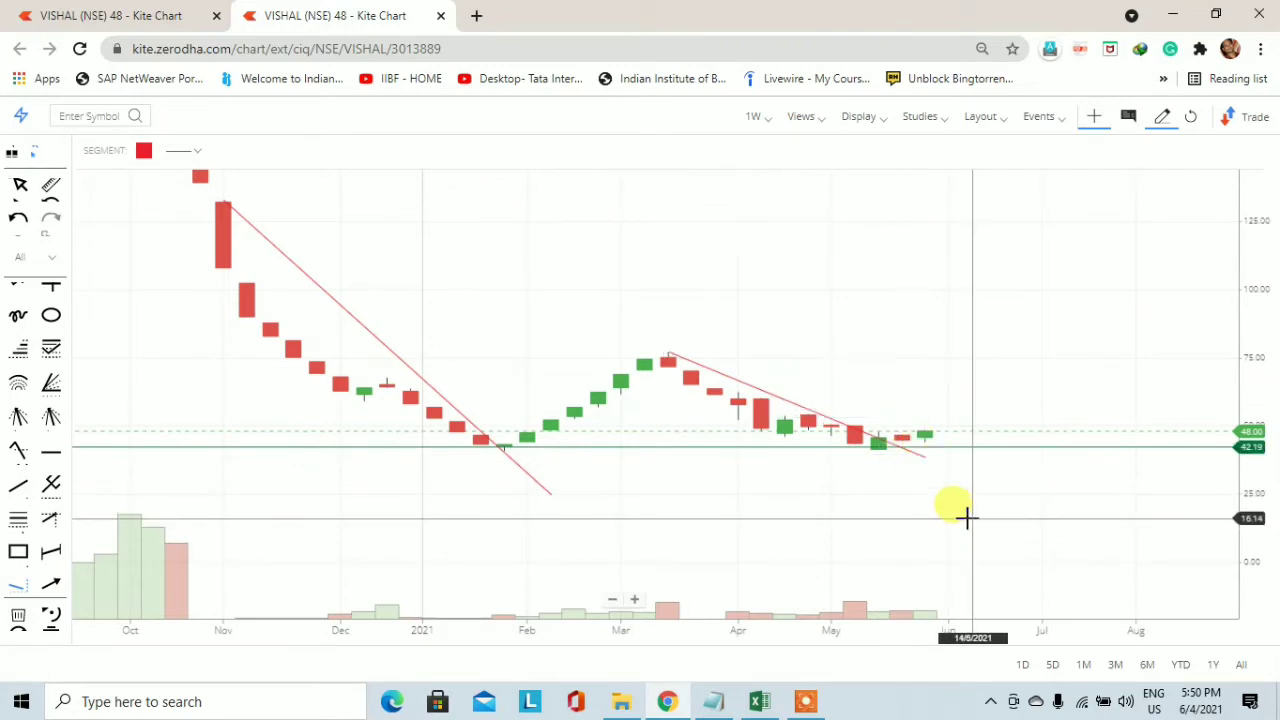
pyautogui.moveTo(966, 517); pyautogui.dragTo(891, 526)
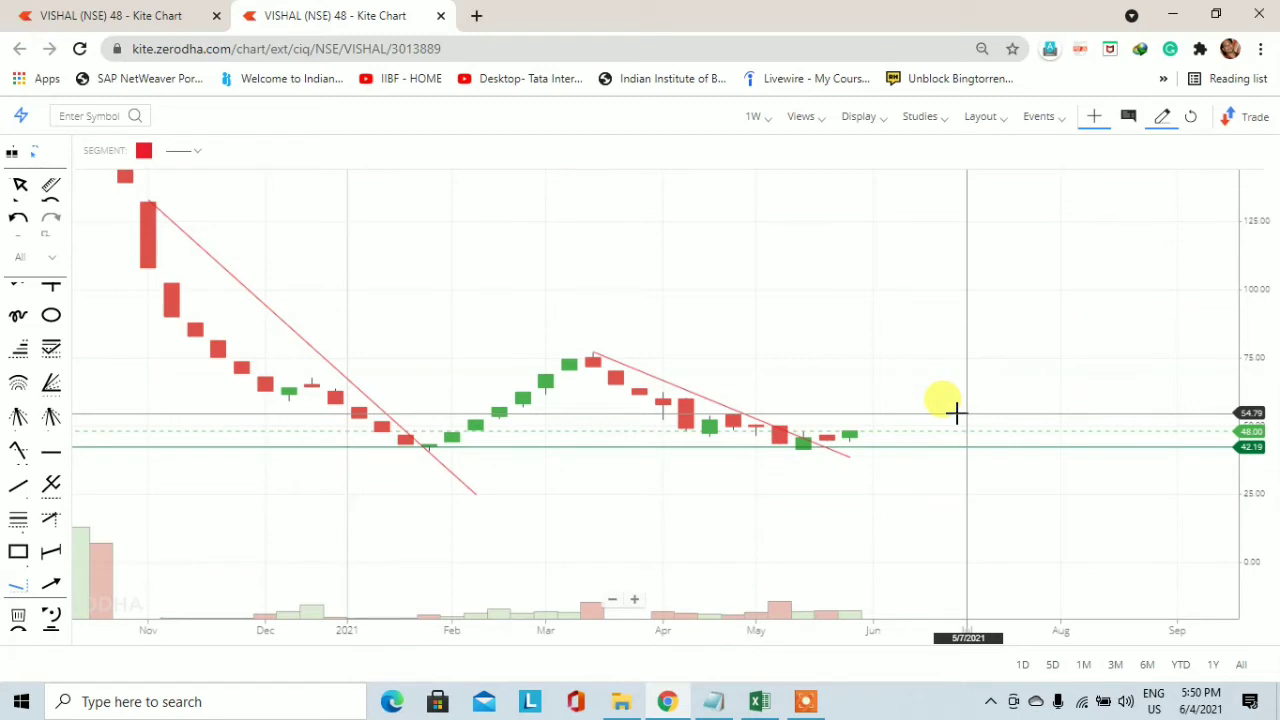
# Switch the chart to one-day candles and clear all existing drawings
pyautogui.click(754, 118)
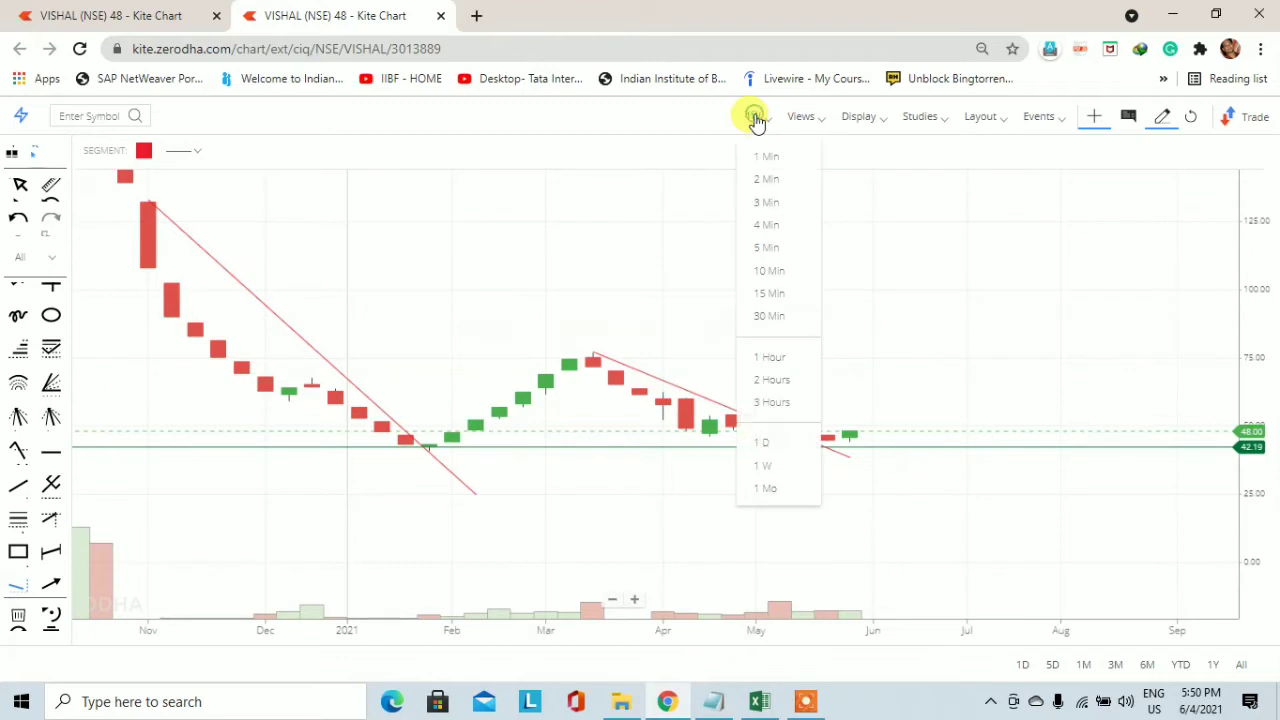
pyautogui.click(763, 445)
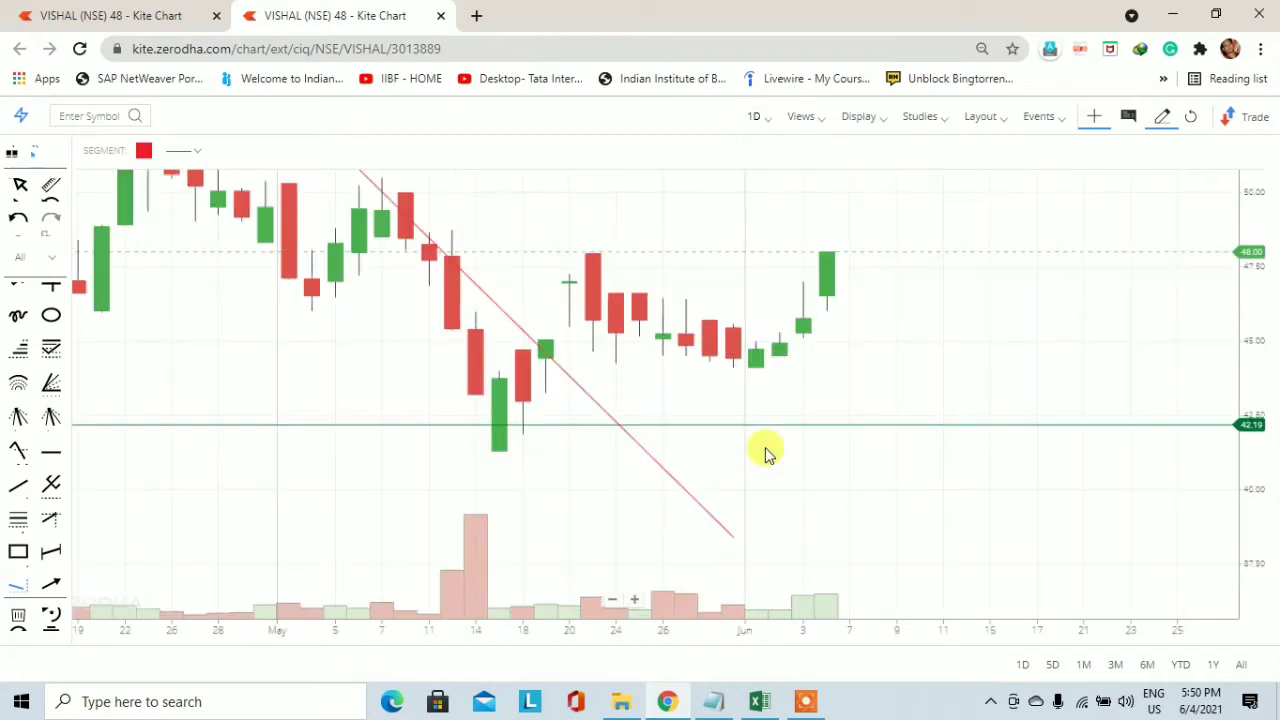
pyautogui.click(608, 595)
pyautogui.click(608, 595)
pyautogui.moveTo(915, 375); pyautogui.dragTo(1040, 465)
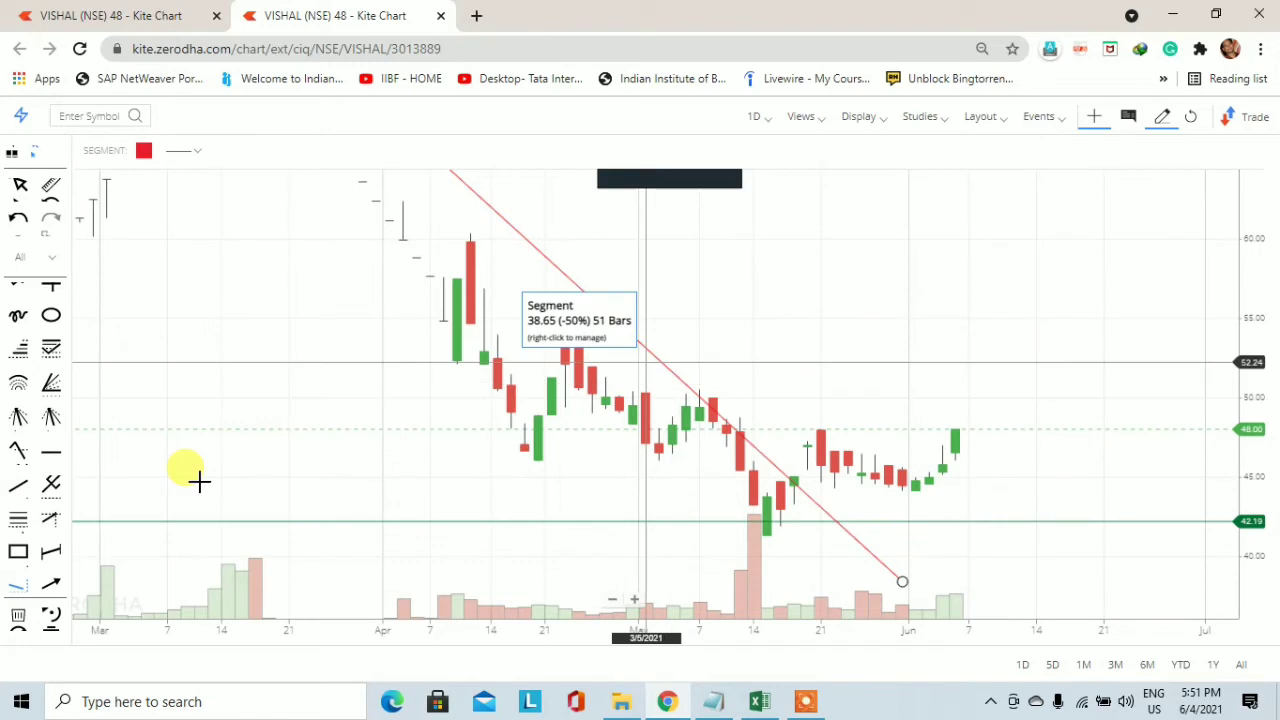
pyautogui.click(20, 614)
pyautogui.moveTo(572, 437); pyautogui.dragTo(608, 337)
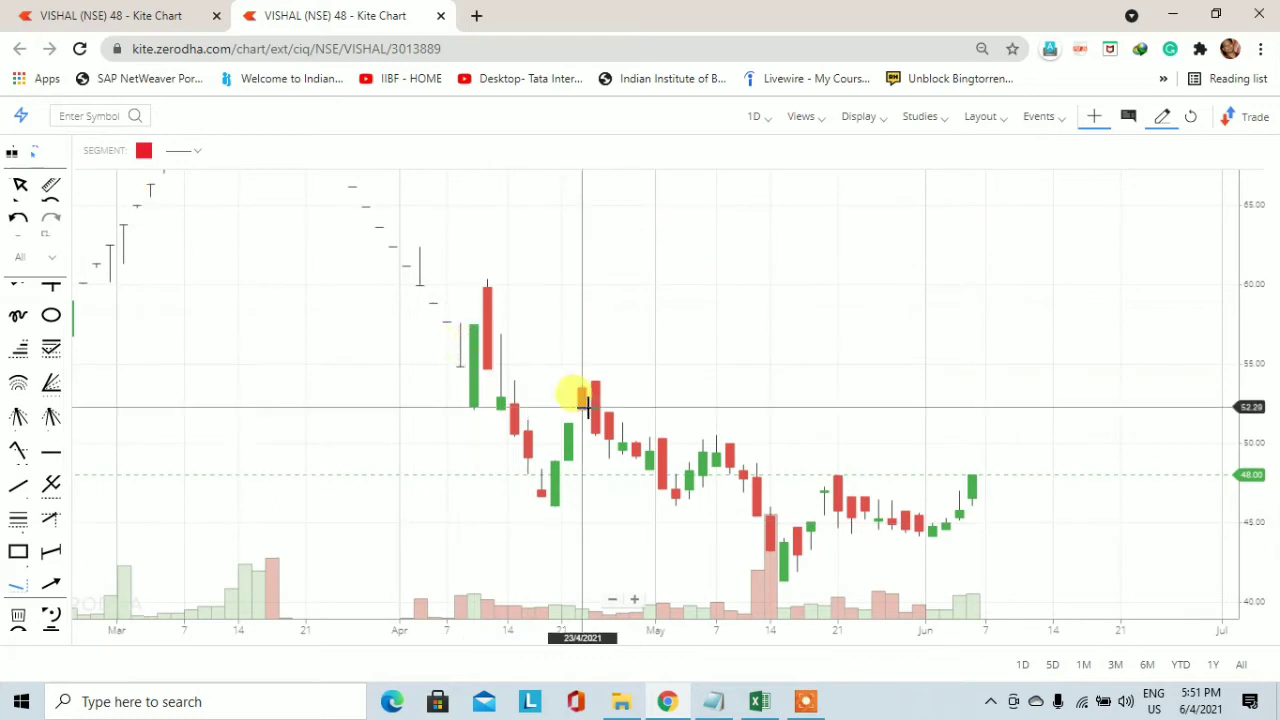
# Draw a red downtrend segment from the mid-April high at about 60 to about 43 in late May
pyautogui.click(487, 278)
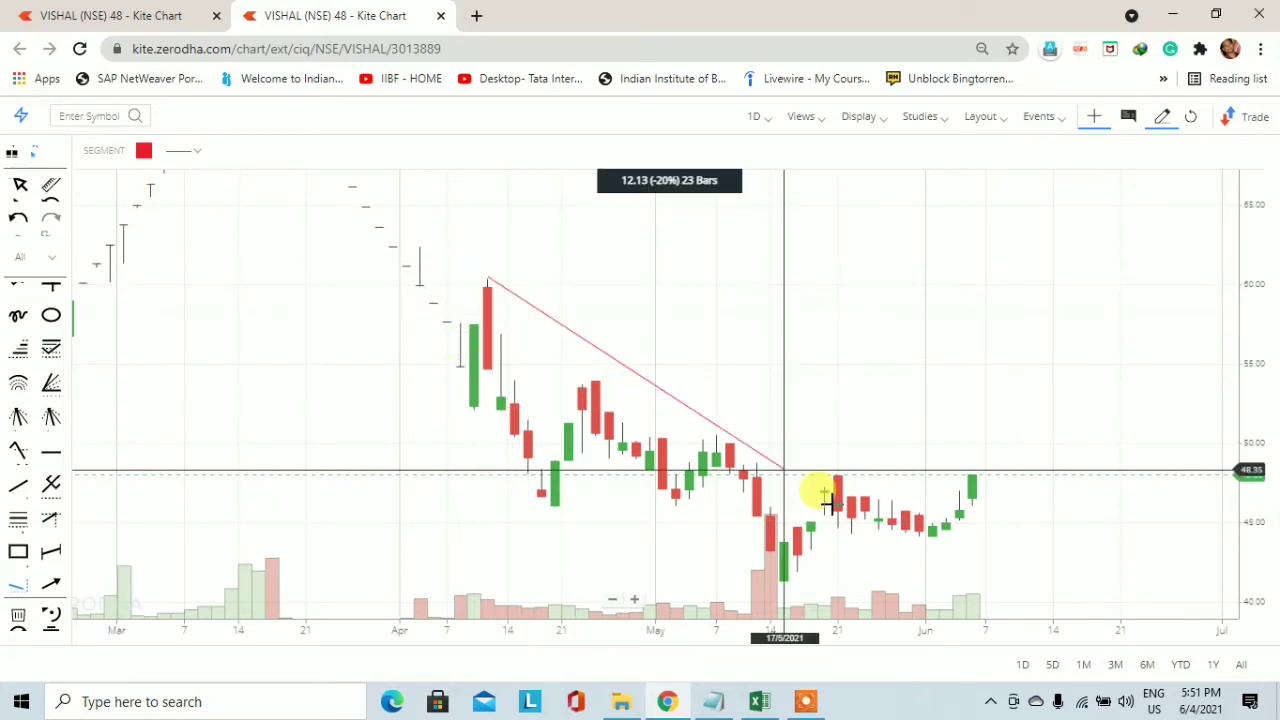
pyautogui.click(888, 550)
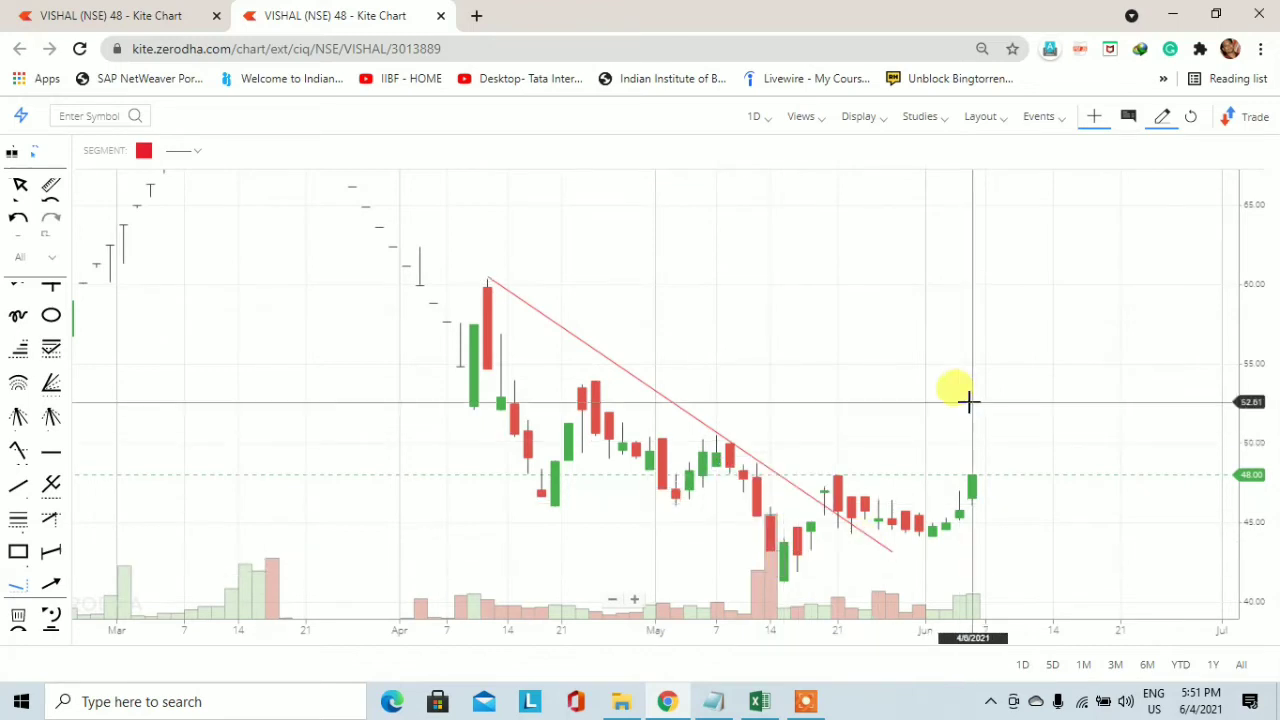
pyautogui.hscroll(3, 970, 465)
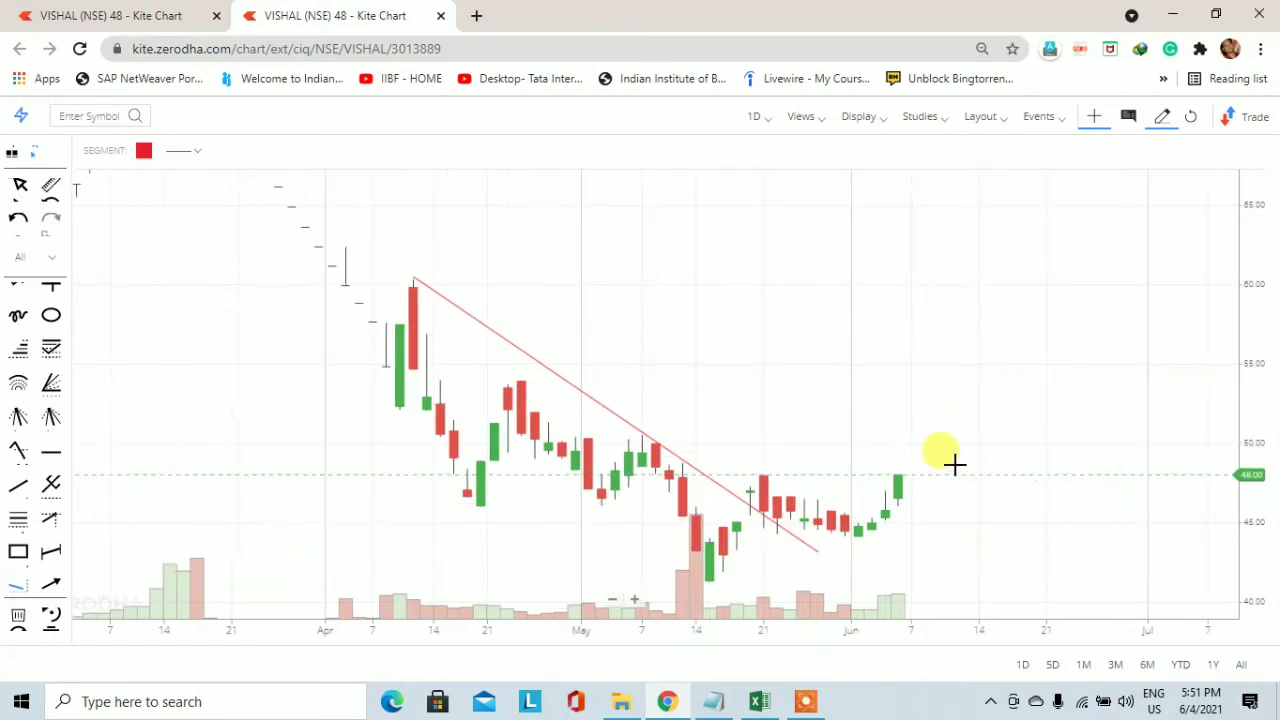
# Draw a green horizontal resistance segment at about 48 from mid-May to mid-June 2021, spanning about 25 bars
pyautogui.click(143, 152)
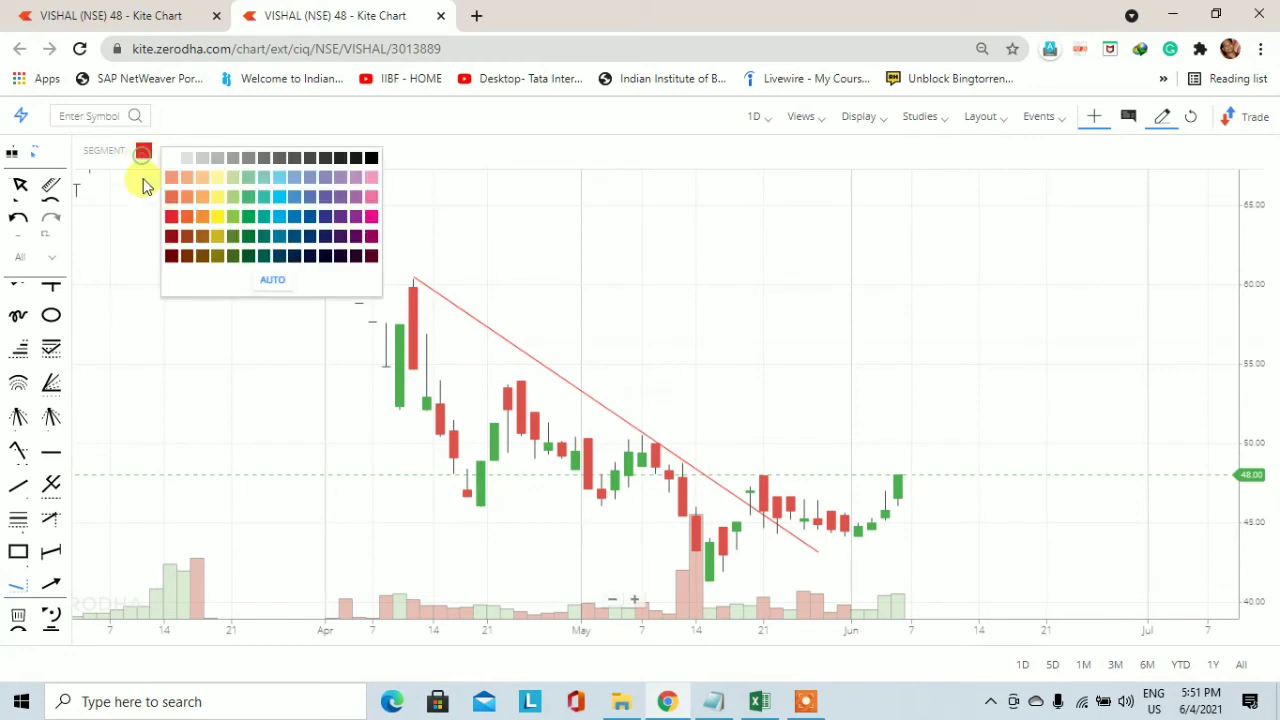
pyautogui.click(252, 221)
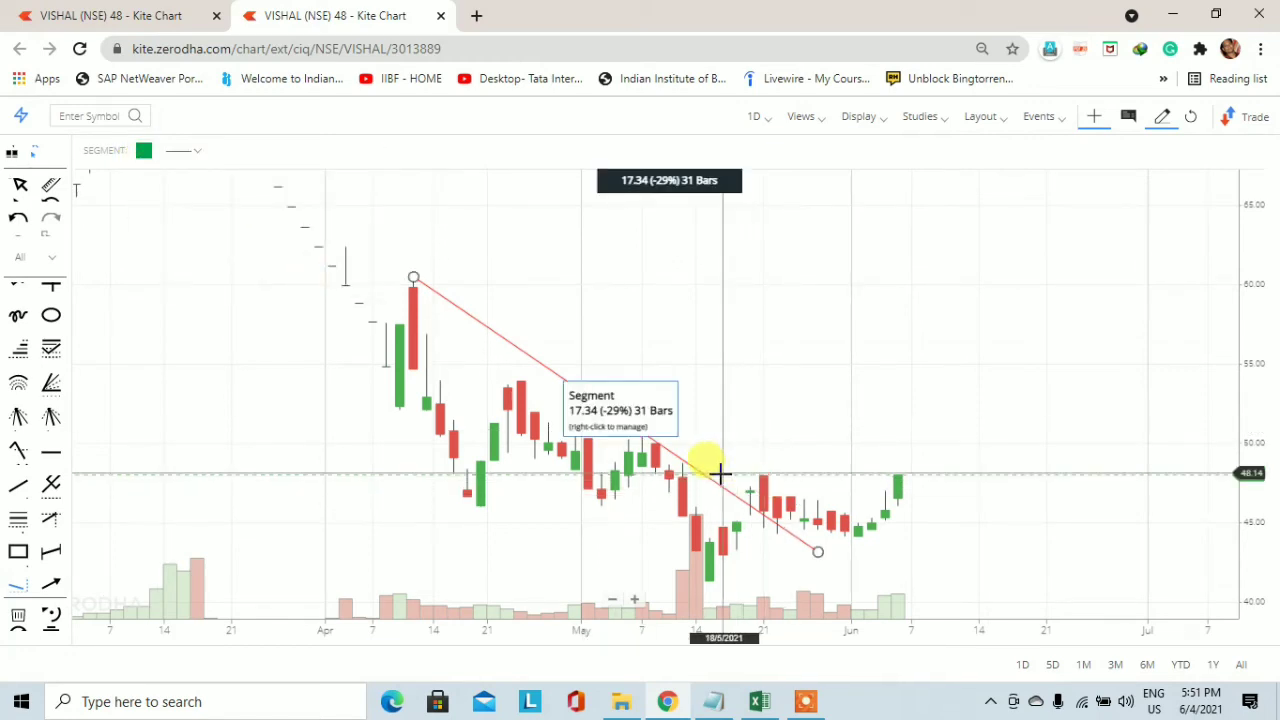
pyautogui.click(681, 470)
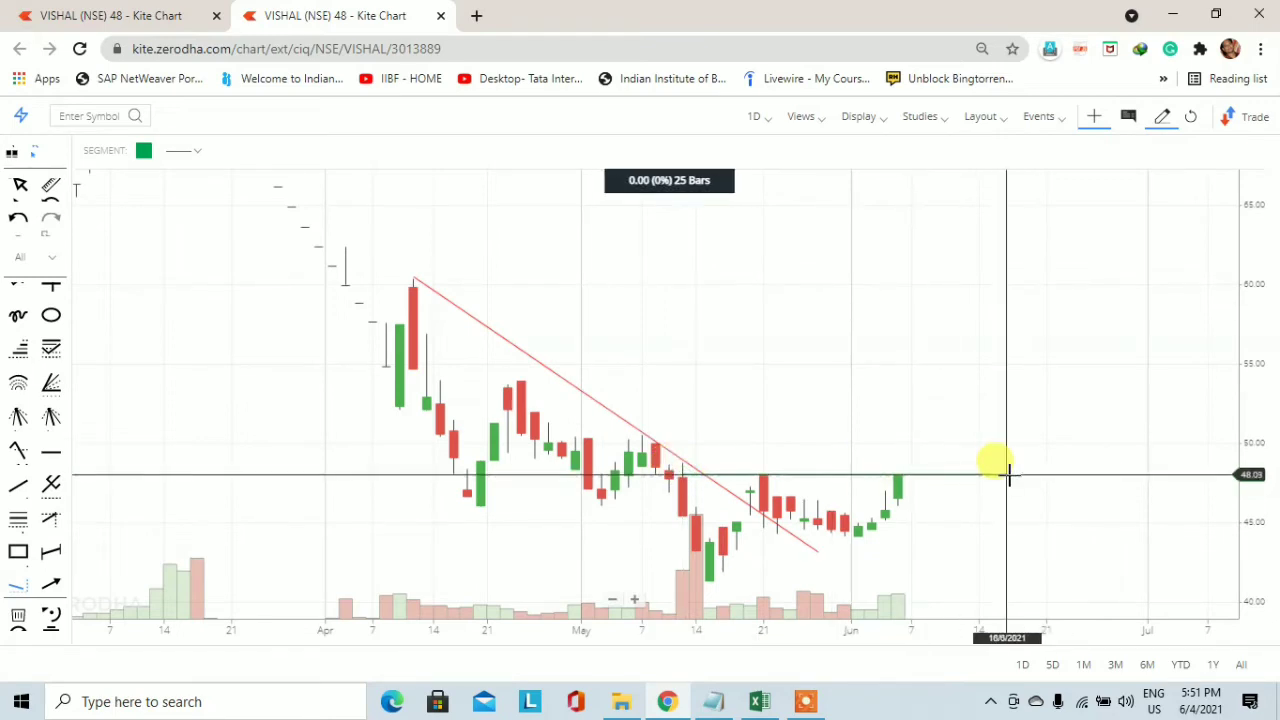
pyautogui.click(1008, 474)
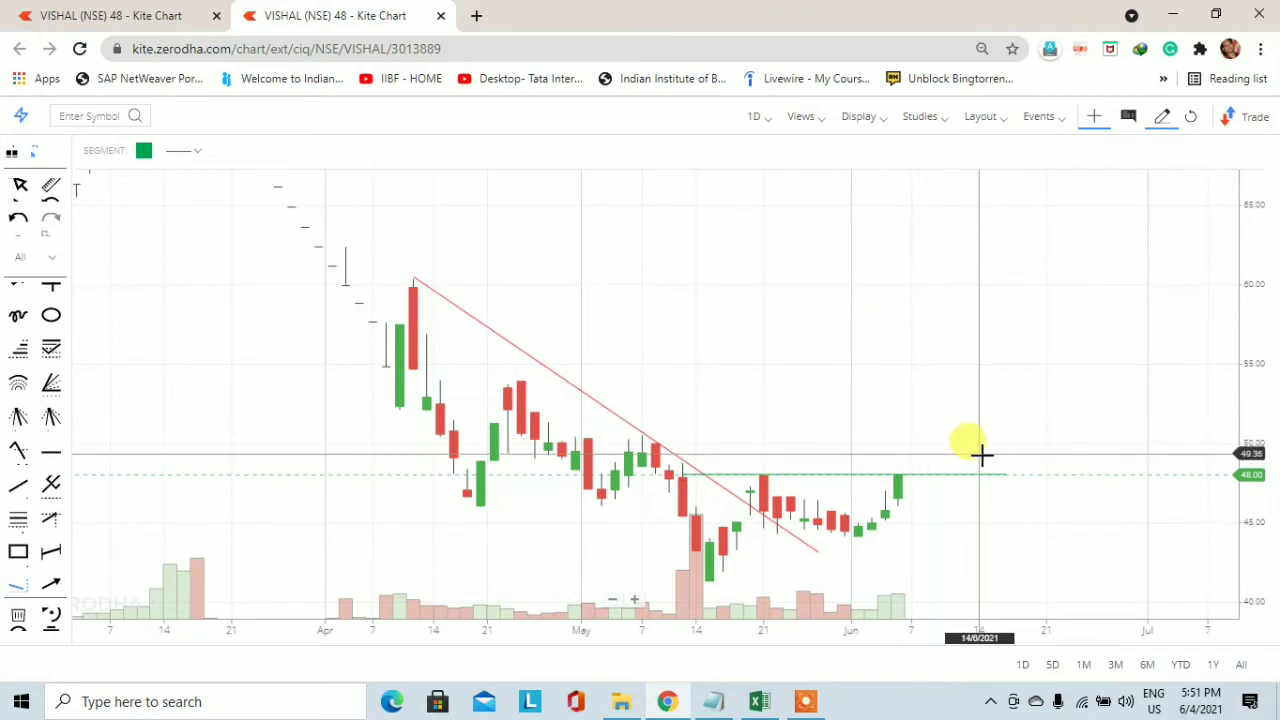
pyautogui.moveTo(983, 473); pyautogui.dragTo(983, 478)
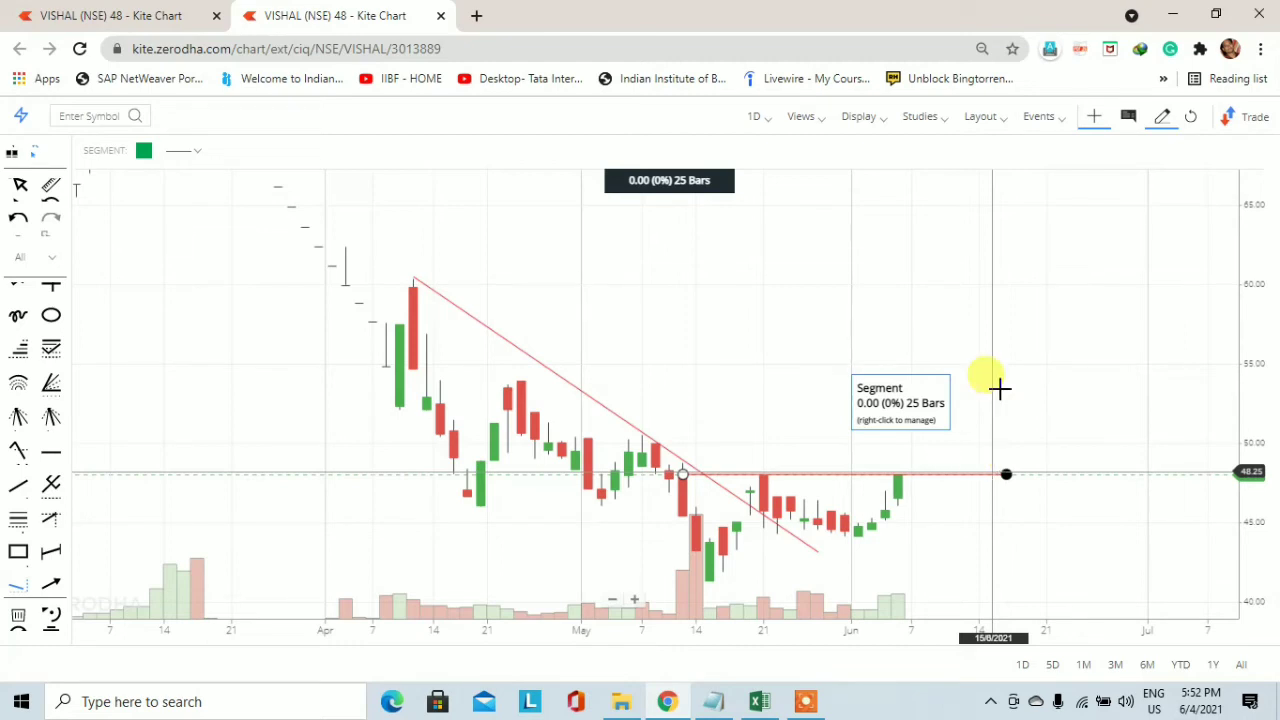
pyautogui.moveTo(883, 394); pyautogui.dragTo(886, 311)
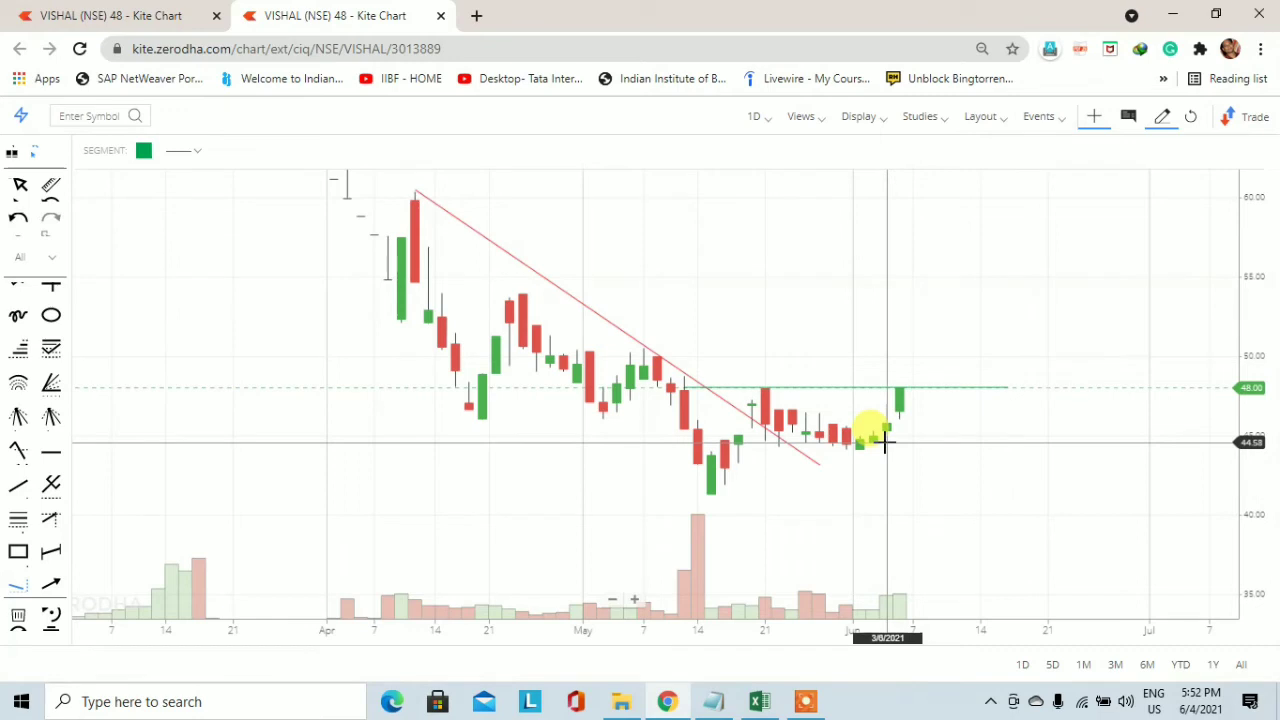
# Search Google for "vishal fabrics nse" in a new browser tab and open the stock's full Google Finance page
pyautogui.click(476, 15)
pyautogui.click(485, 49)
pyautogui.write('vi')
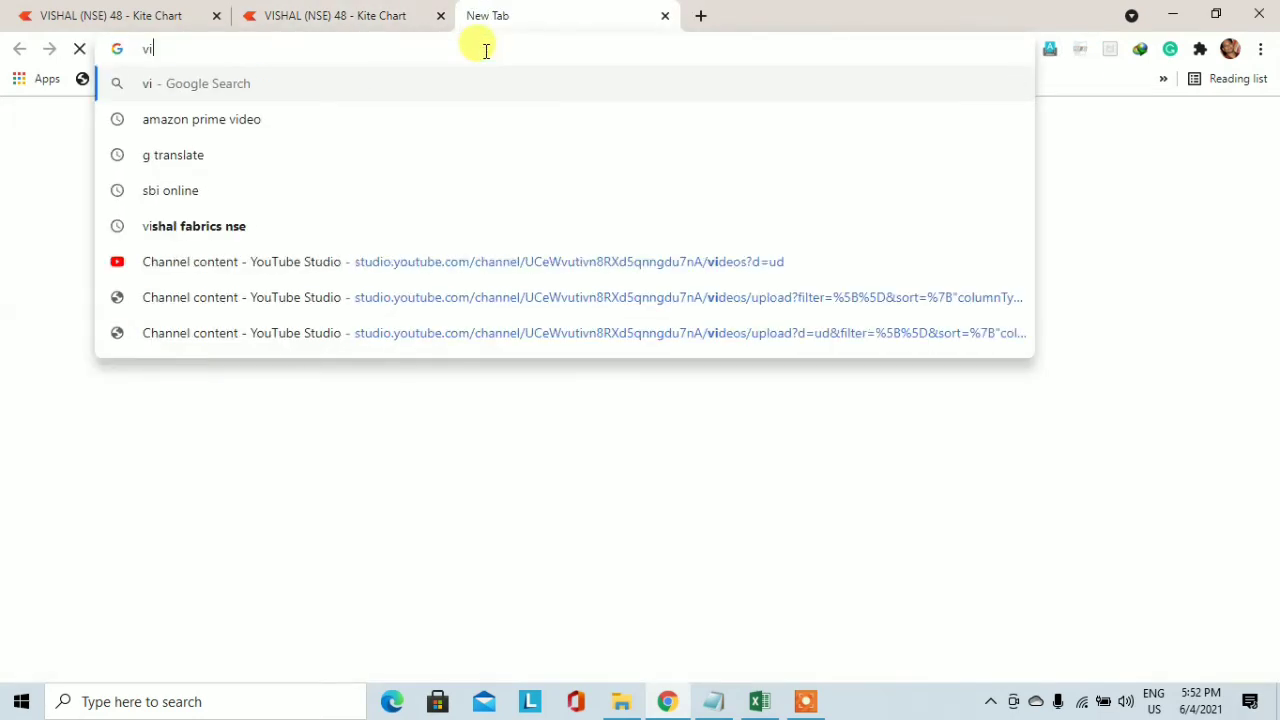
pyautogui.write('sha')
pyautogui.click(220, 124)
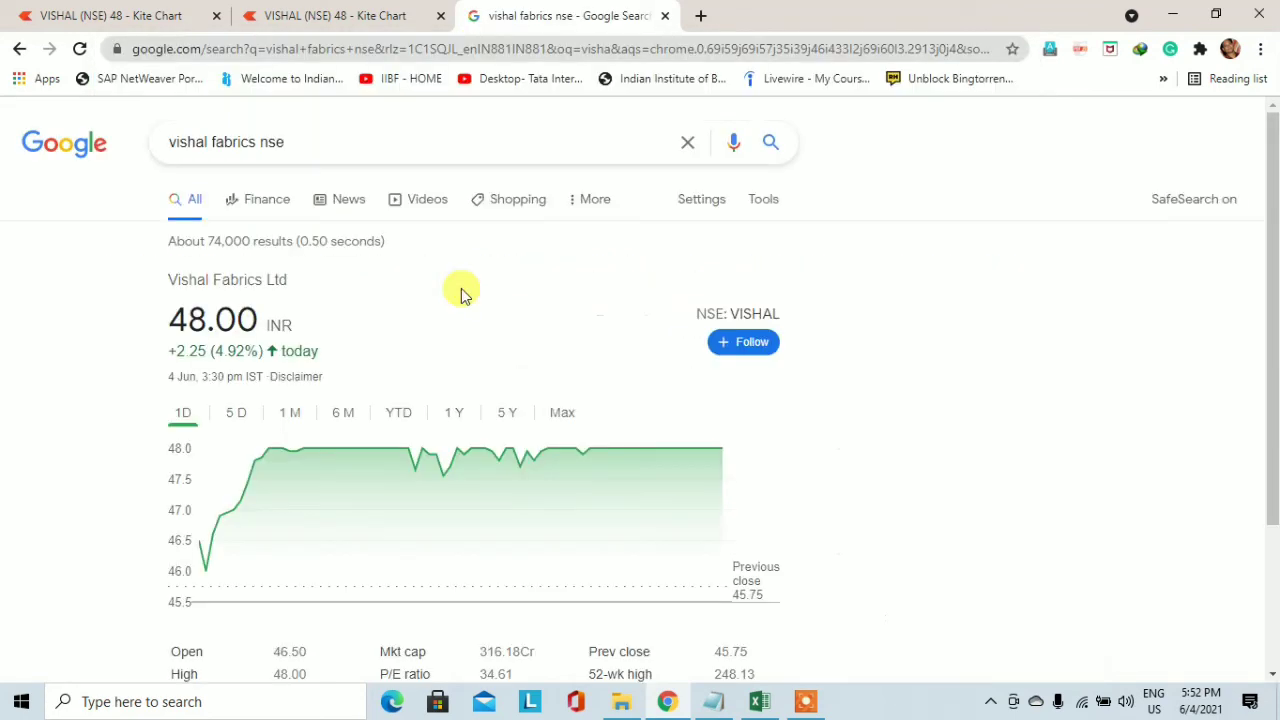
pyautogui.click(528, 457)
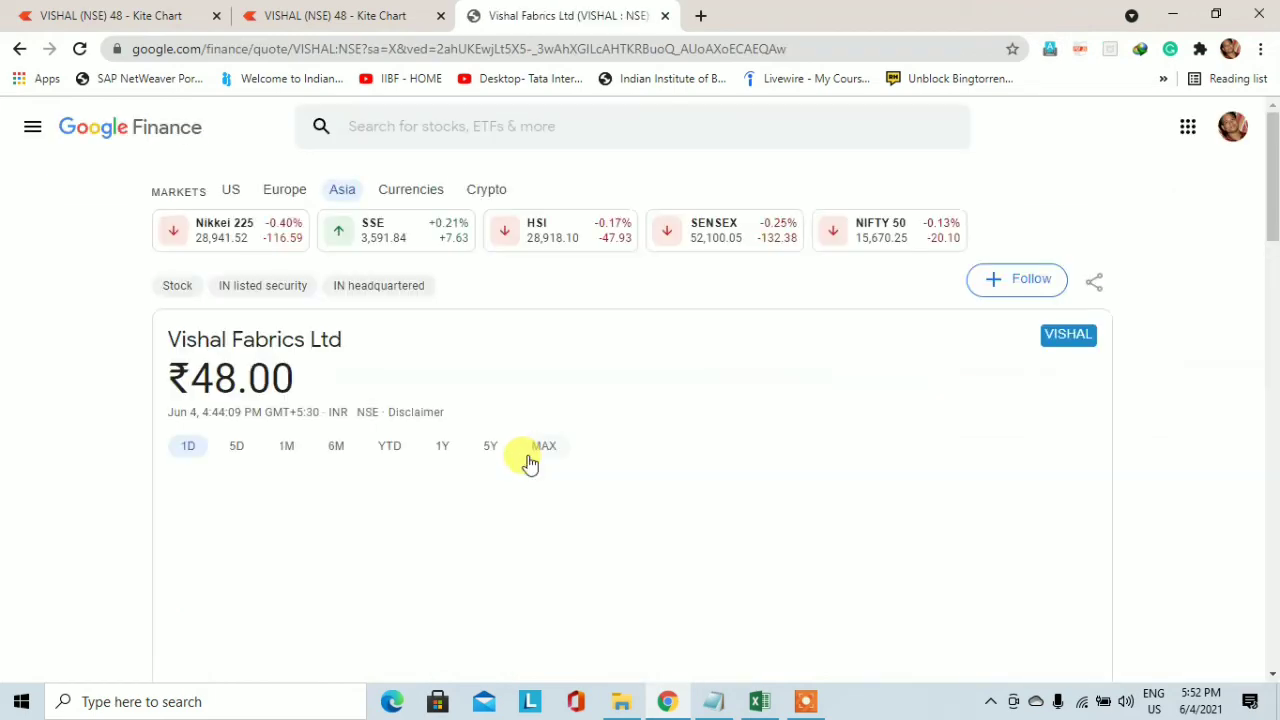
# Switch the Financial performance section of Vishal Fabrics to annual figures and review the 2020 revenue and net income rows
pyautogui.scroll(-10, 529, 462)
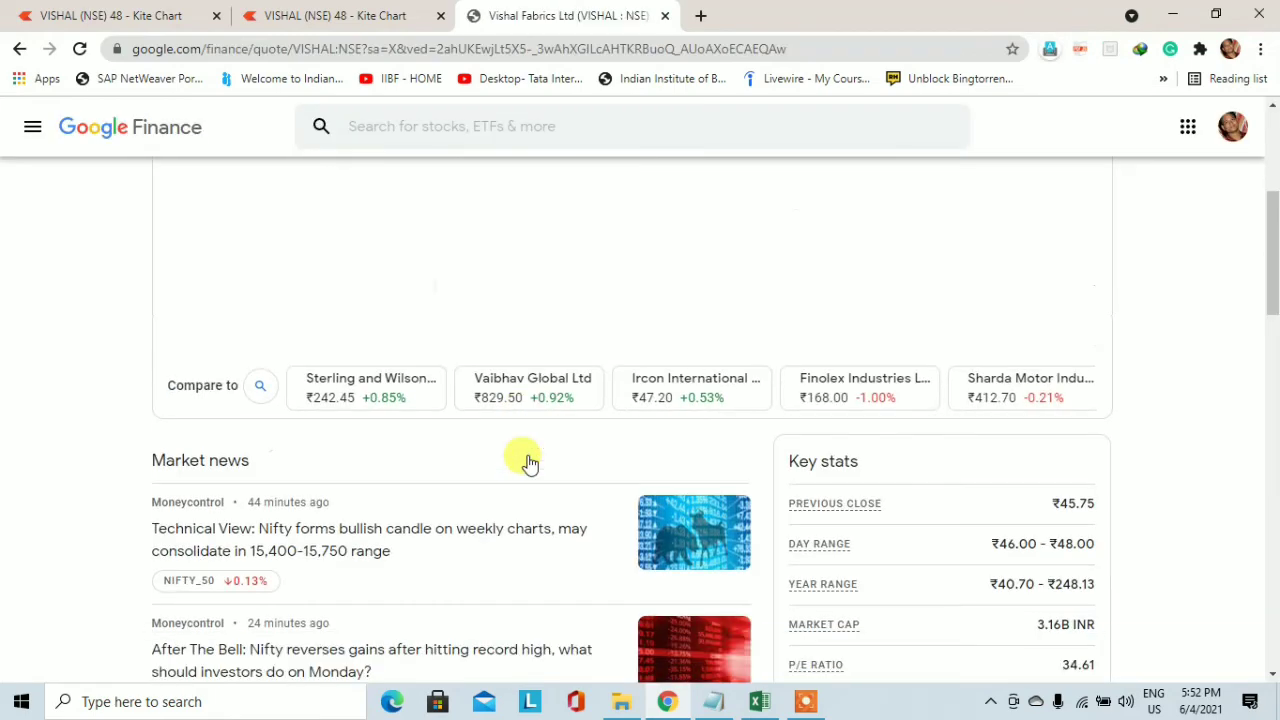
pyautogui.scroll(-3, 529, 462)
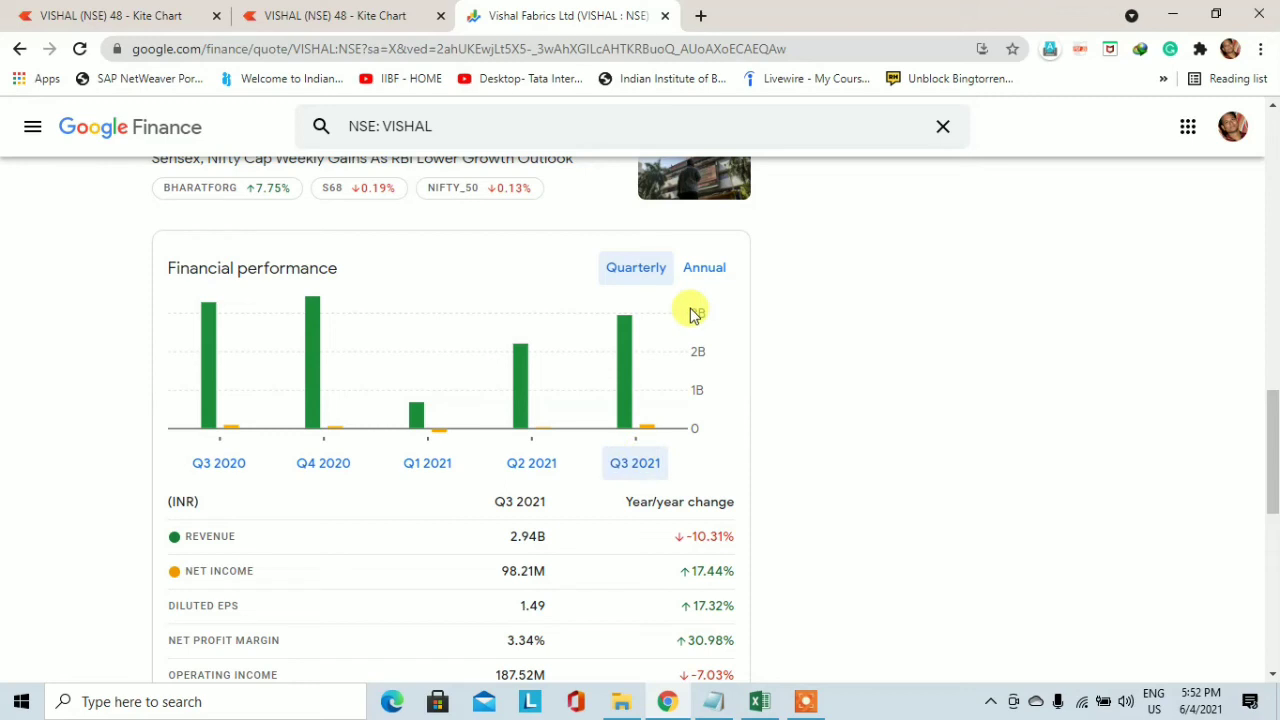
pyautogui.click(704, 268)
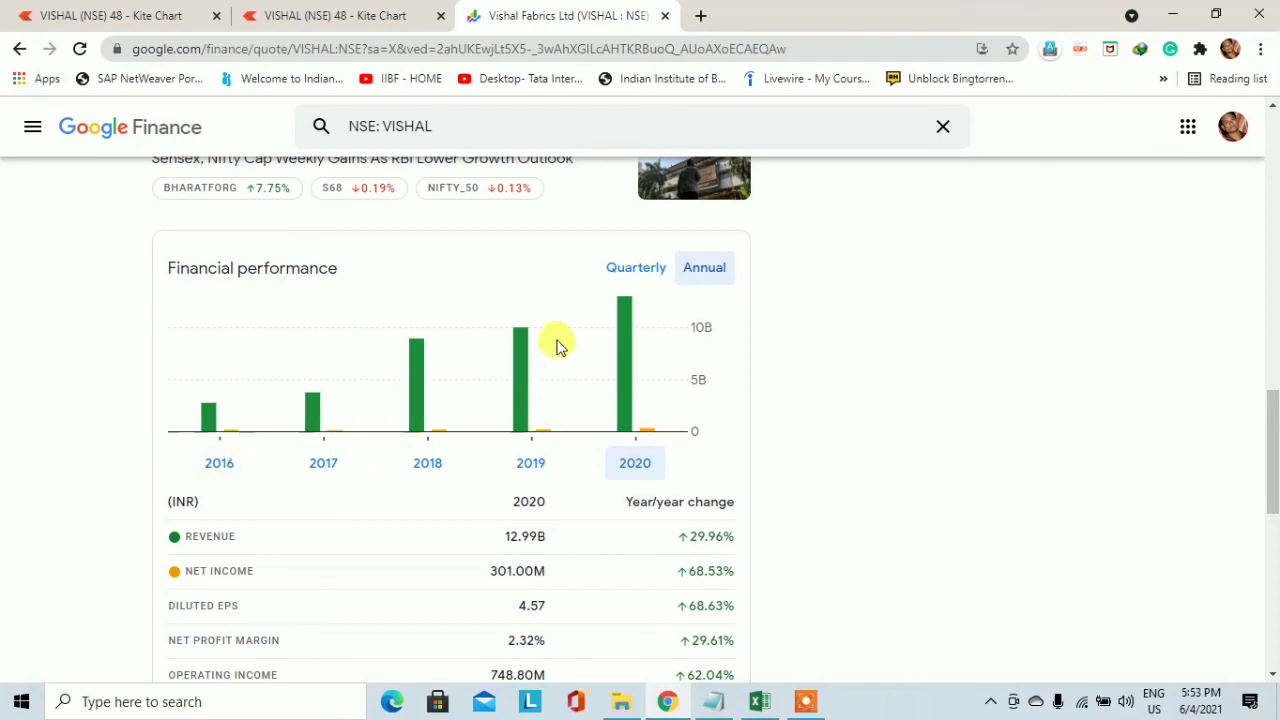
pyautogui.scroll(-1, 558, 345)
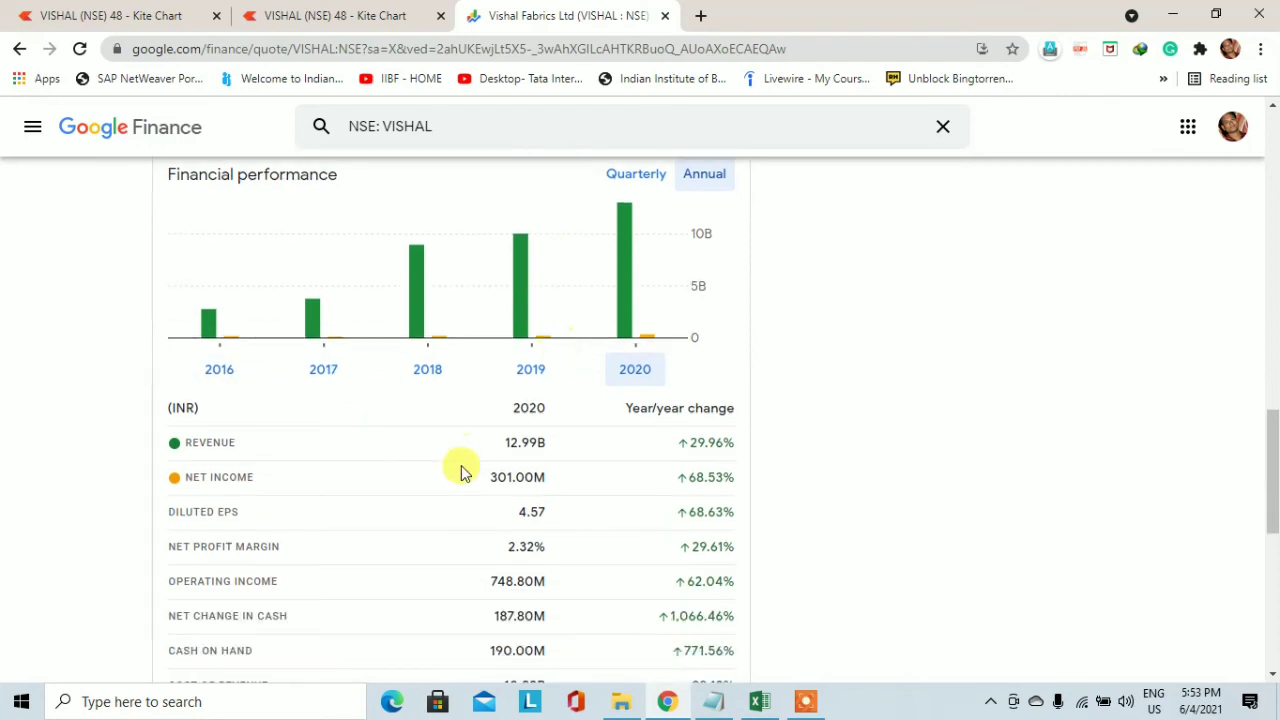
pyautogui.scroll(-1, 462, 472)
pyautogui.scroll(1, 462, 472)
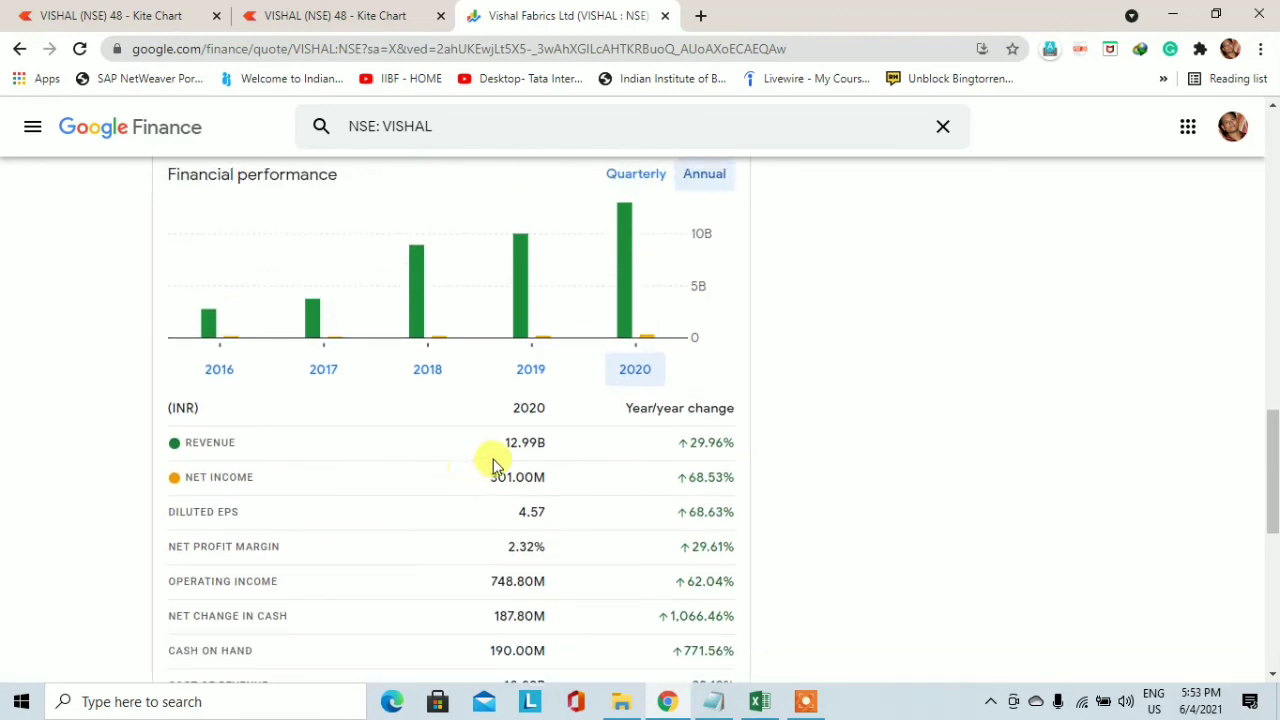